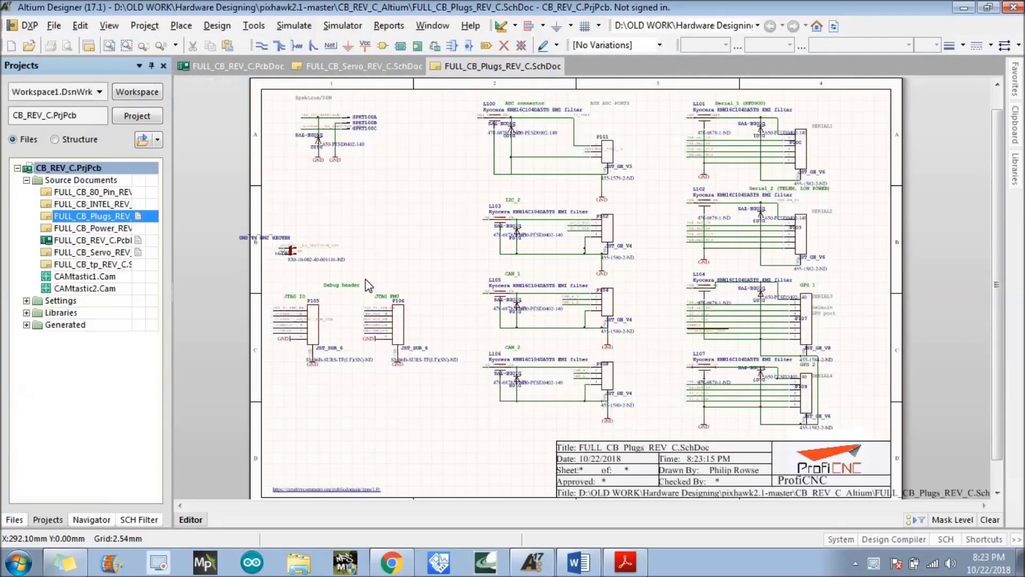
Close the CB_REV_C project so the workspace is empty, then switch to Chrome.
right_click(74, 171)
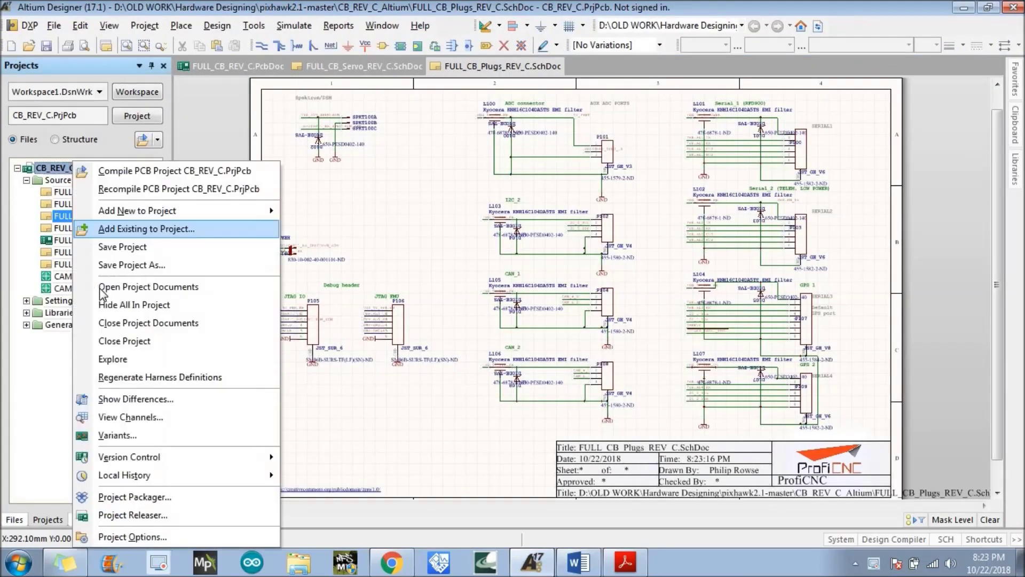
left_click(102, 339)
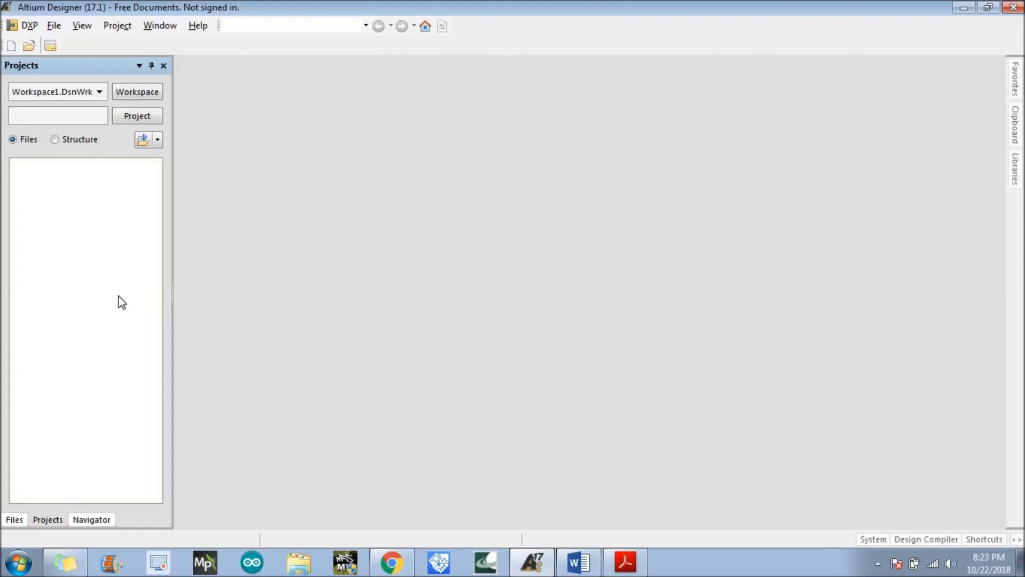
left_click(54, 25)
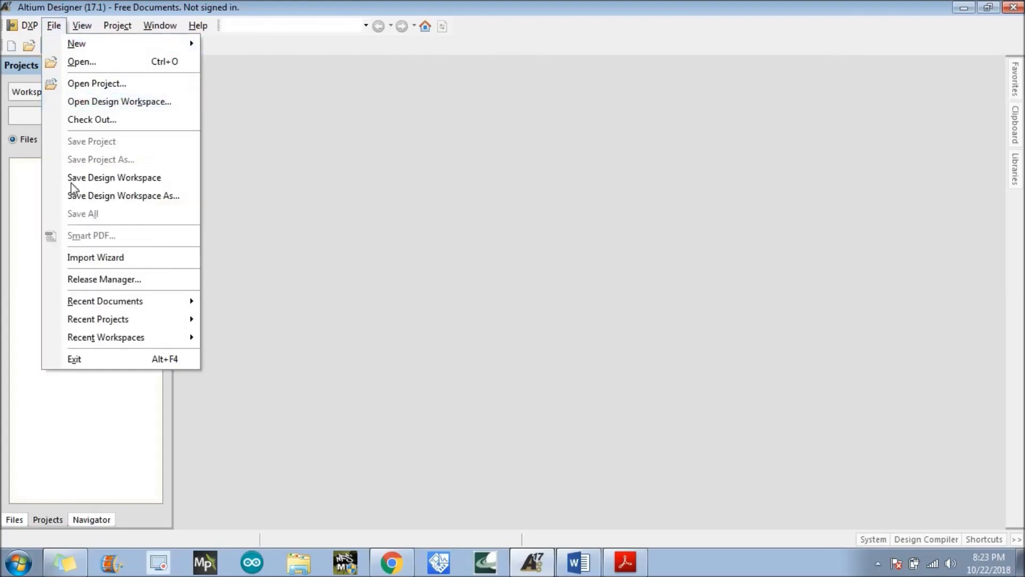
left_click(93, 436)
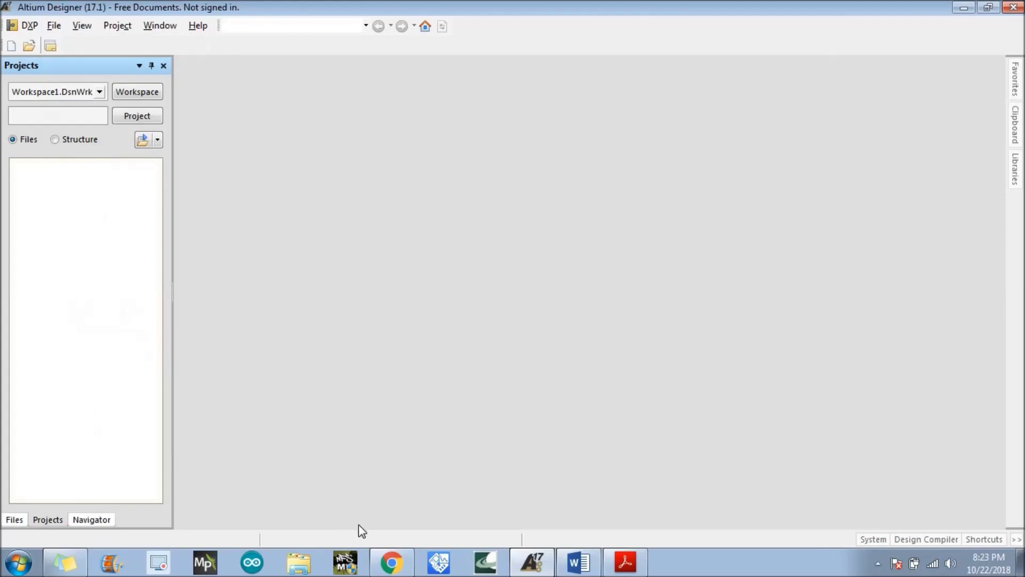
left_click(388, 564)
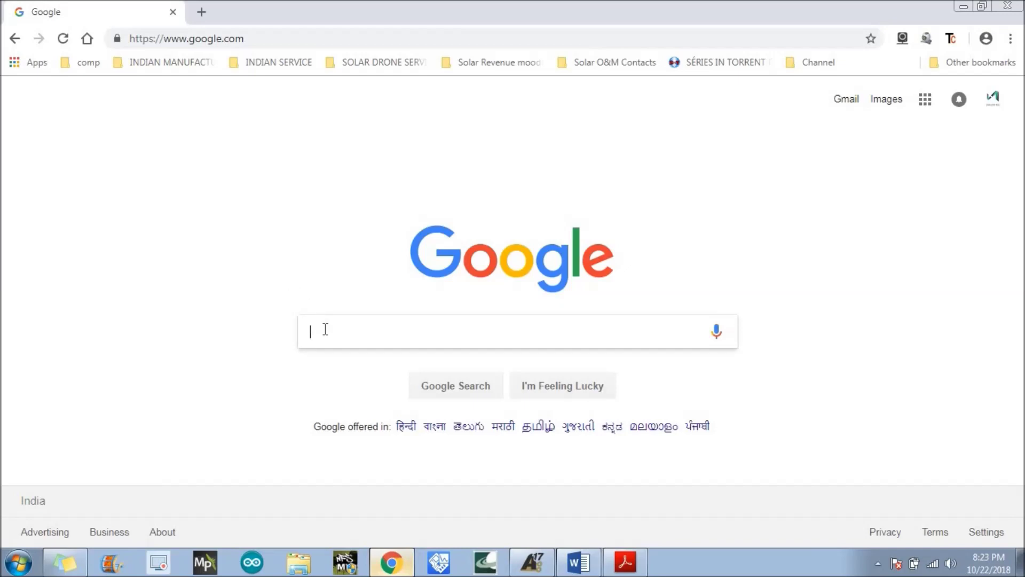
Google 'Components search engine' and open the Component Search Engine site from the results.
type("Co")
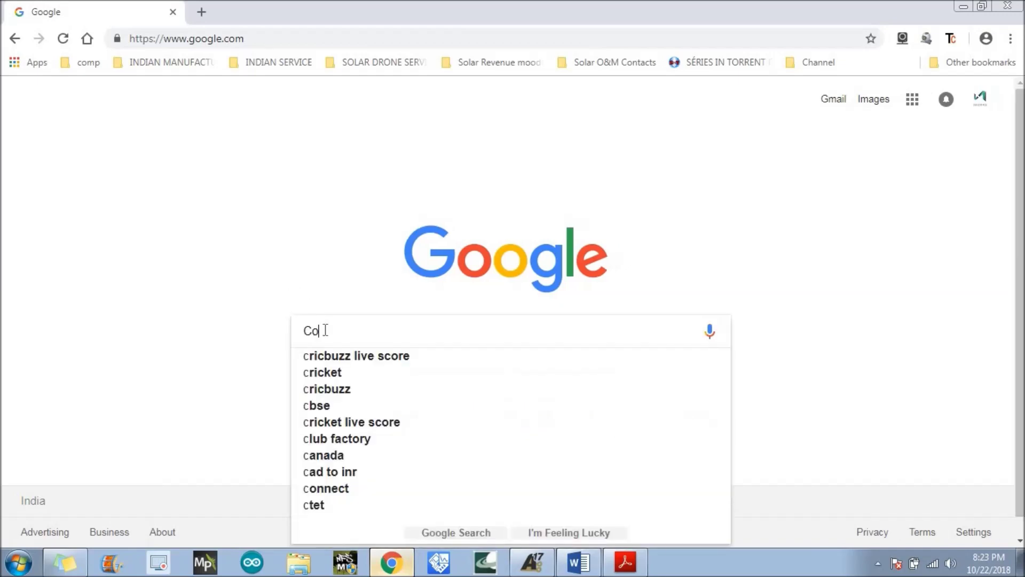
type("mponen")
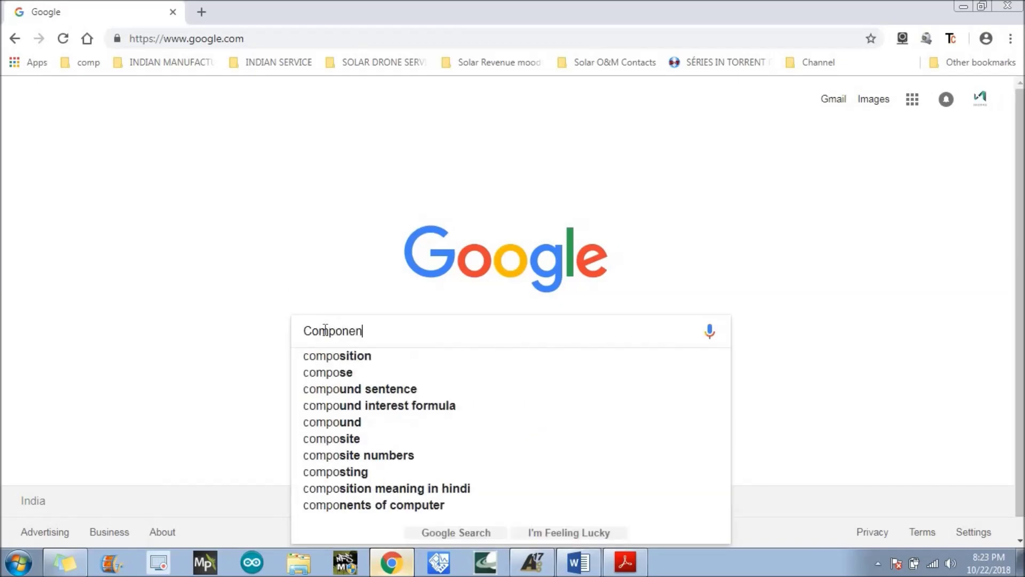
type("ts sea")
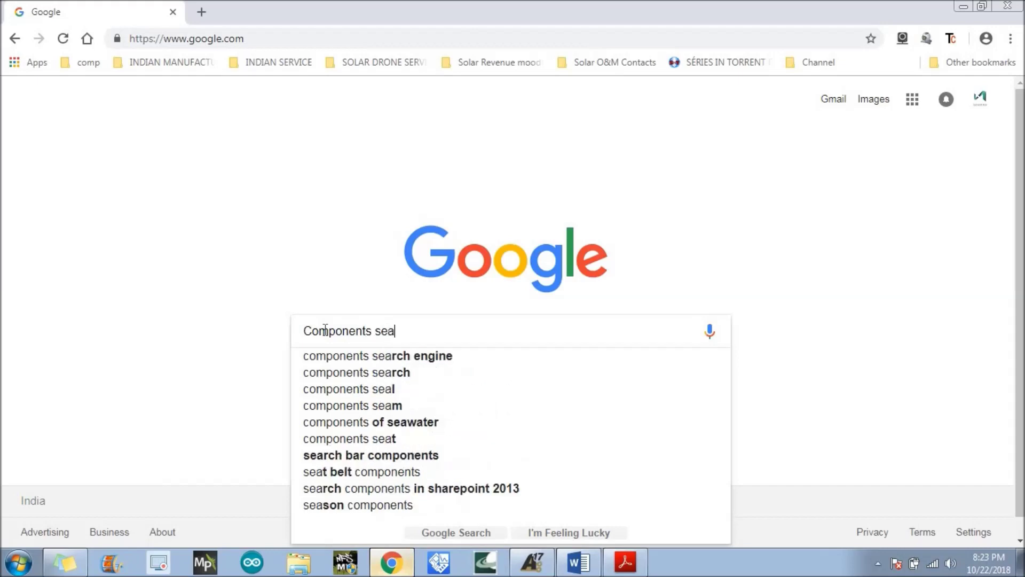
type("rch engine")
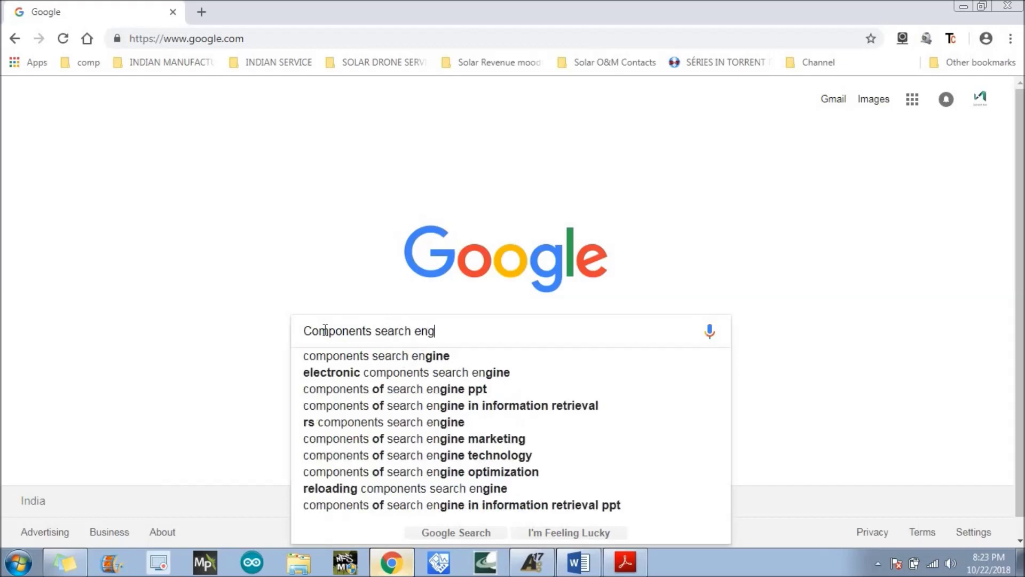
key("Return")
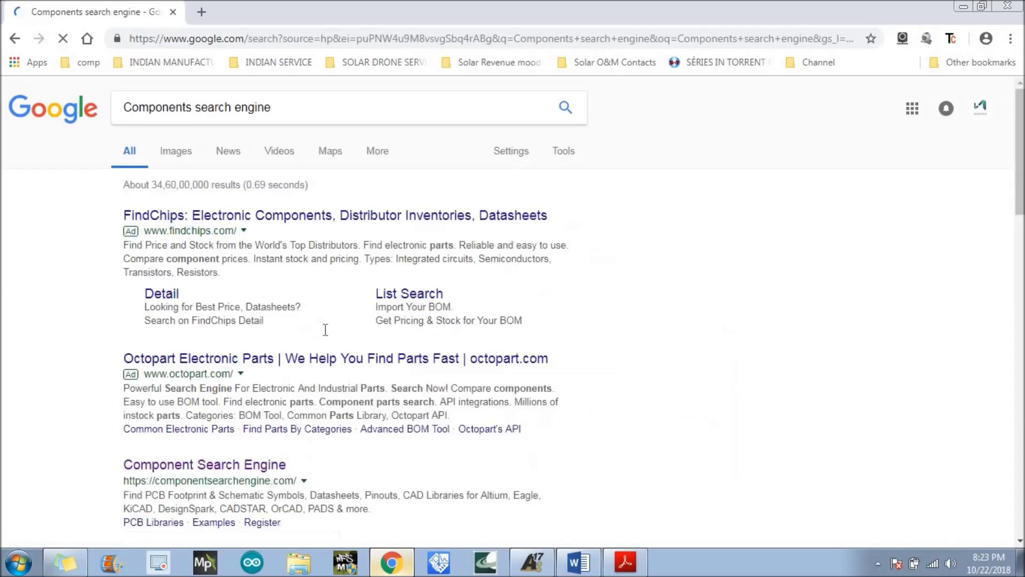
scroll(189, 374, "down", 3)
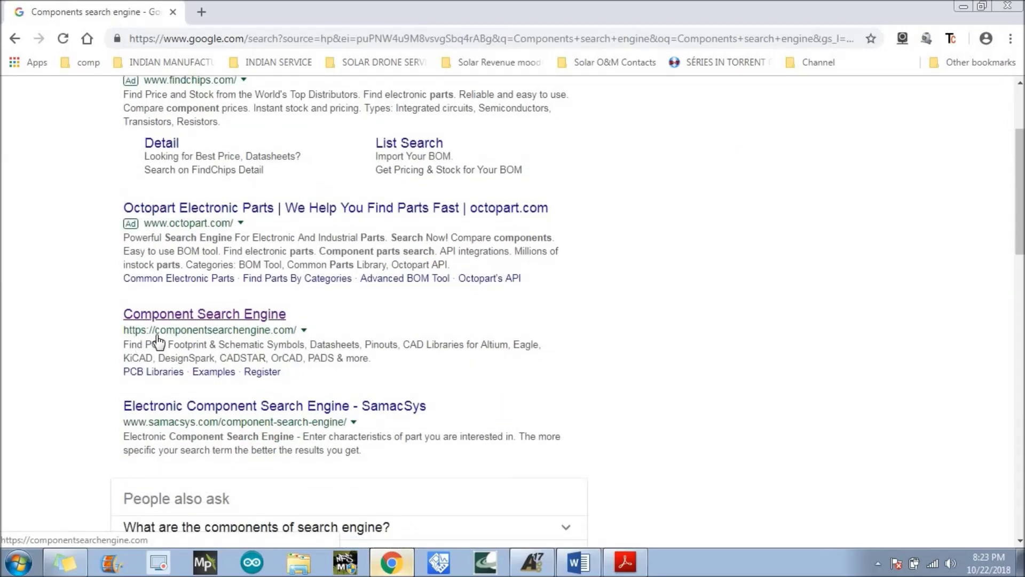
left_click(212, 320)
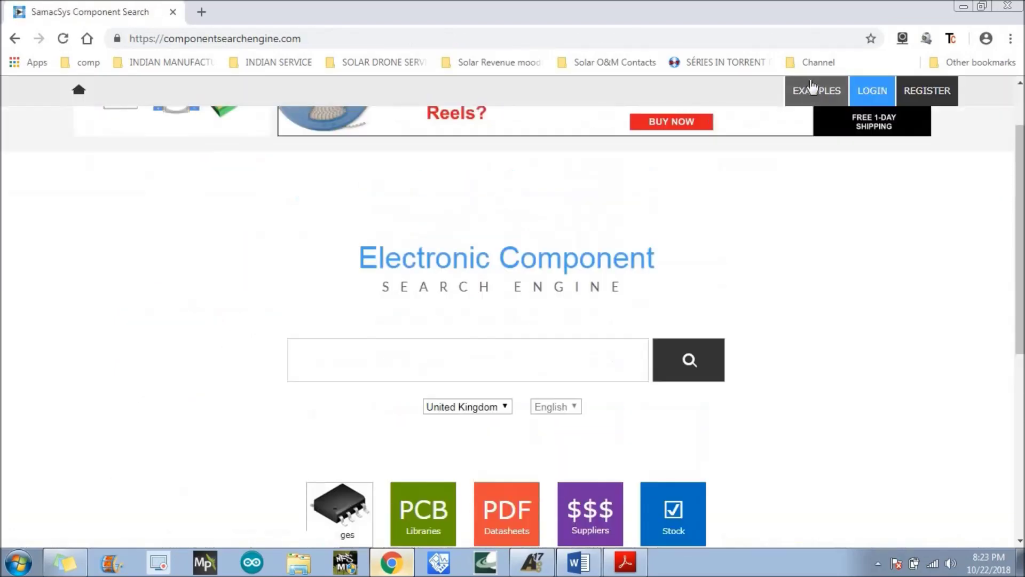
Log in to Component Search Engine using the browser's saved credentials.
left_click(874, 92)
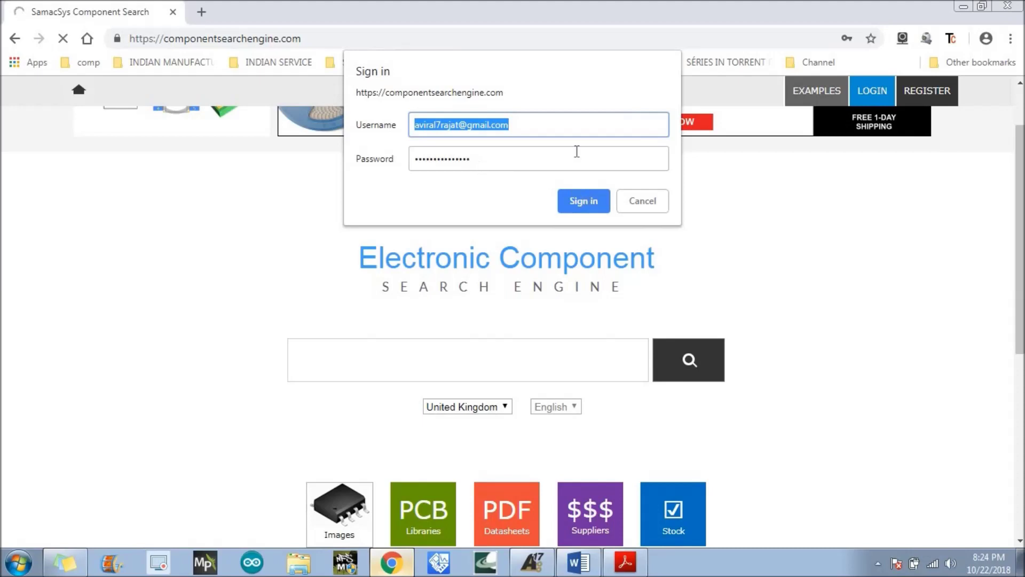
left_click(576, 202)
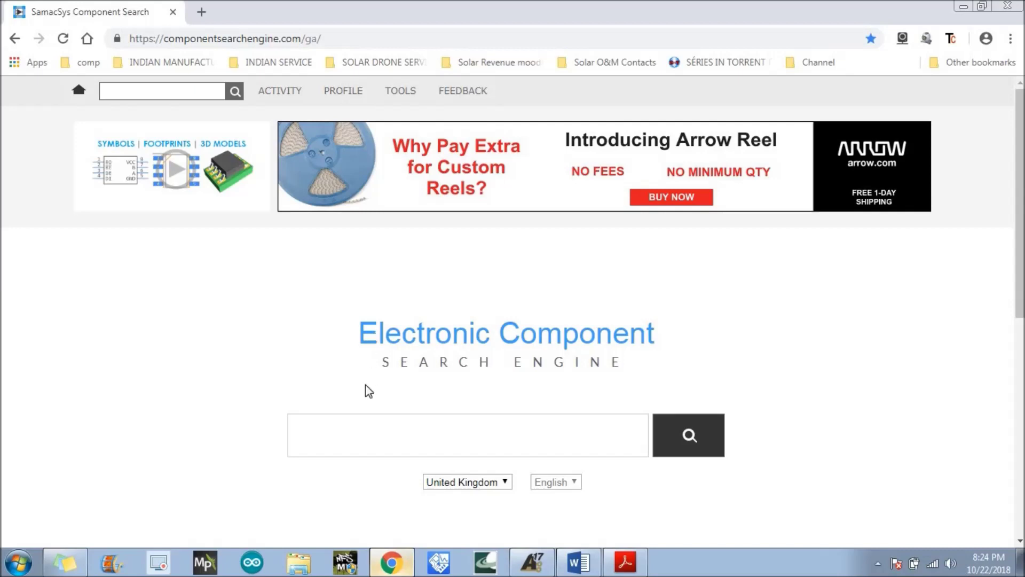
scroll(365, 424, "down", 3)
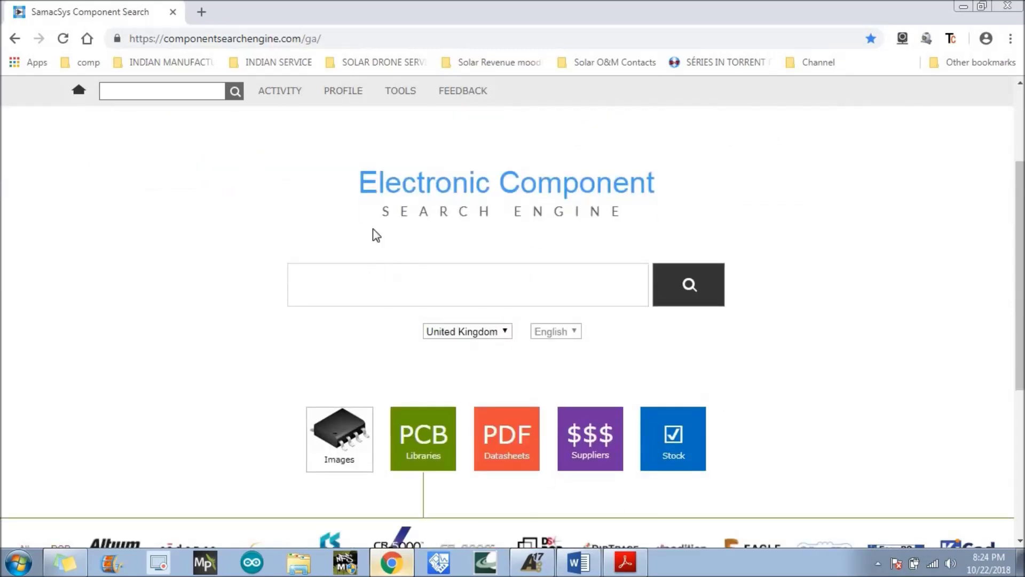
scroll(319, 216, "up", 3)
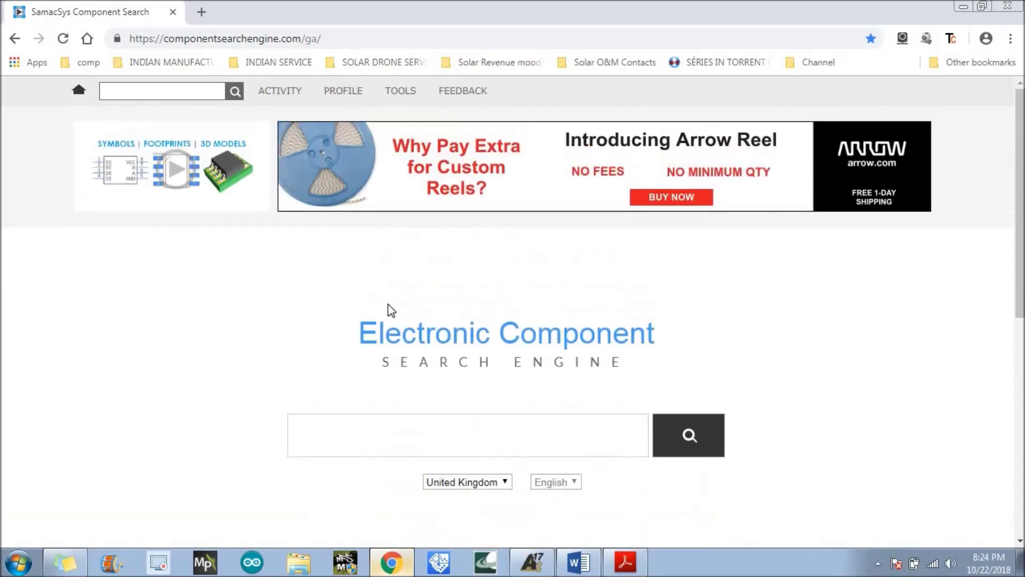
Search Component Search Engine for '555 Timer' and browse the matching parts list.
left_click(381, 429)
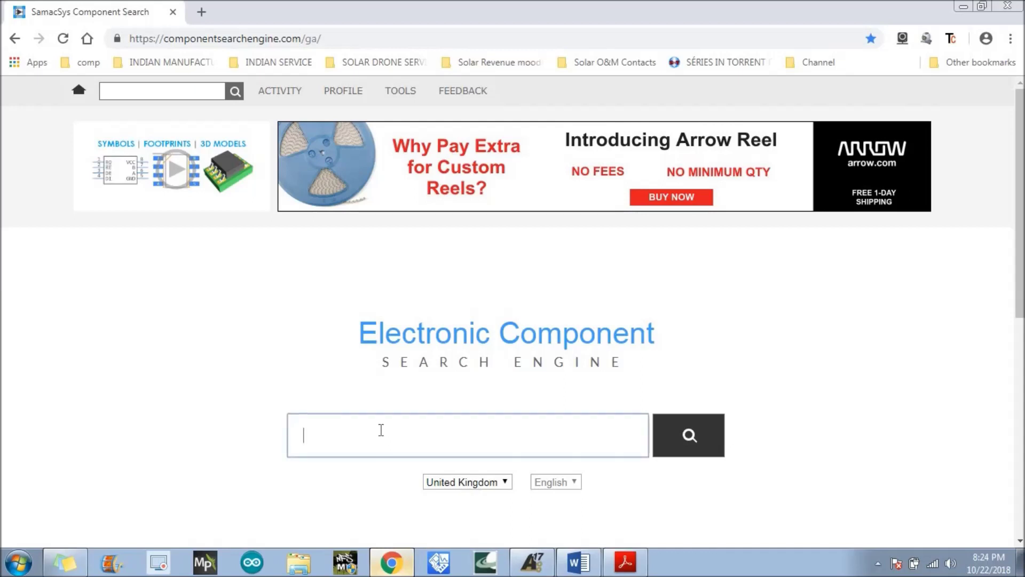
type("555 Timer")
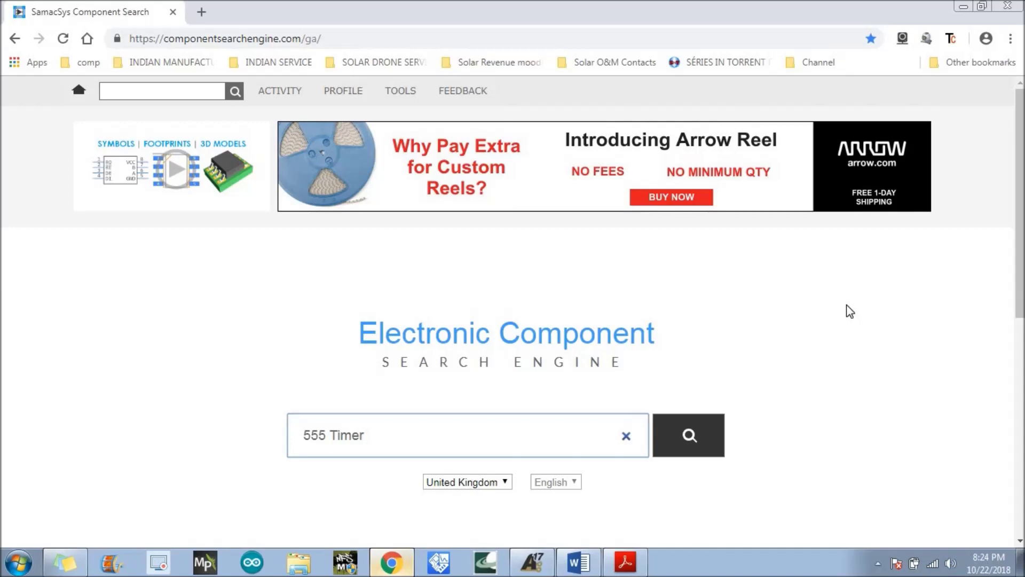
left_click(685, 435)
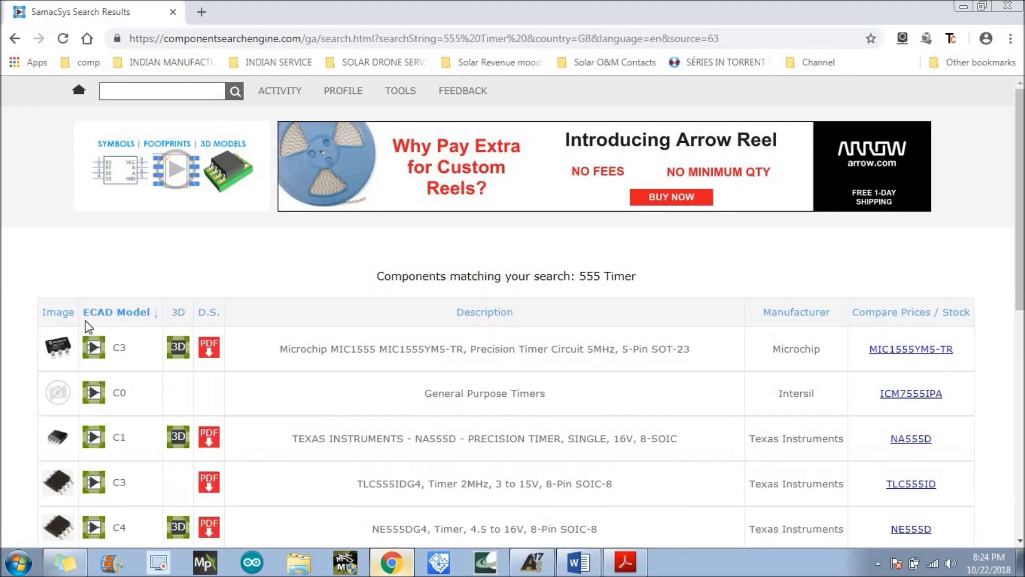
scroll(79, 335, "down", 1)
scroll(77, 339, "down", 3)
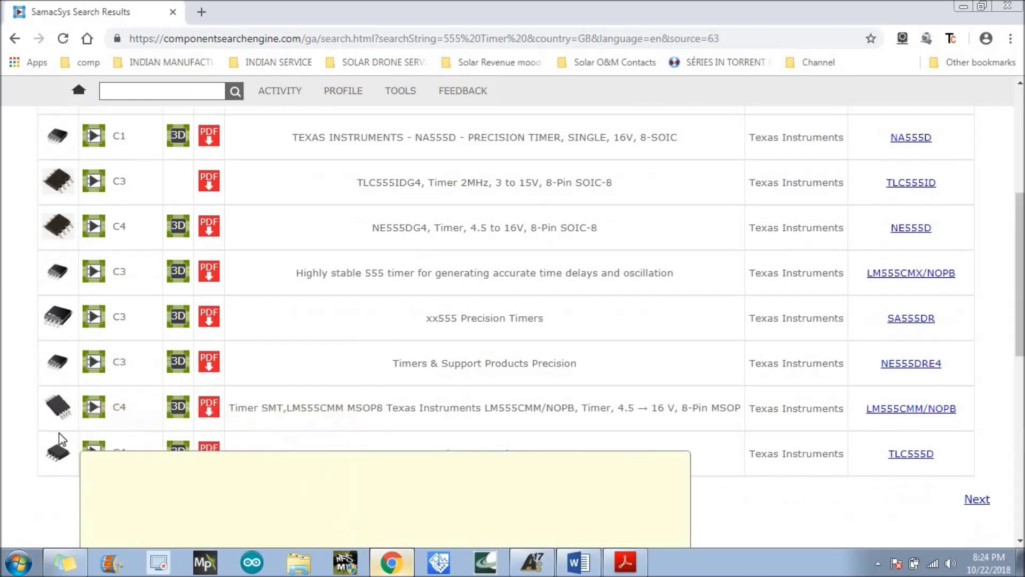
scroll(142, 419, "up", 1)
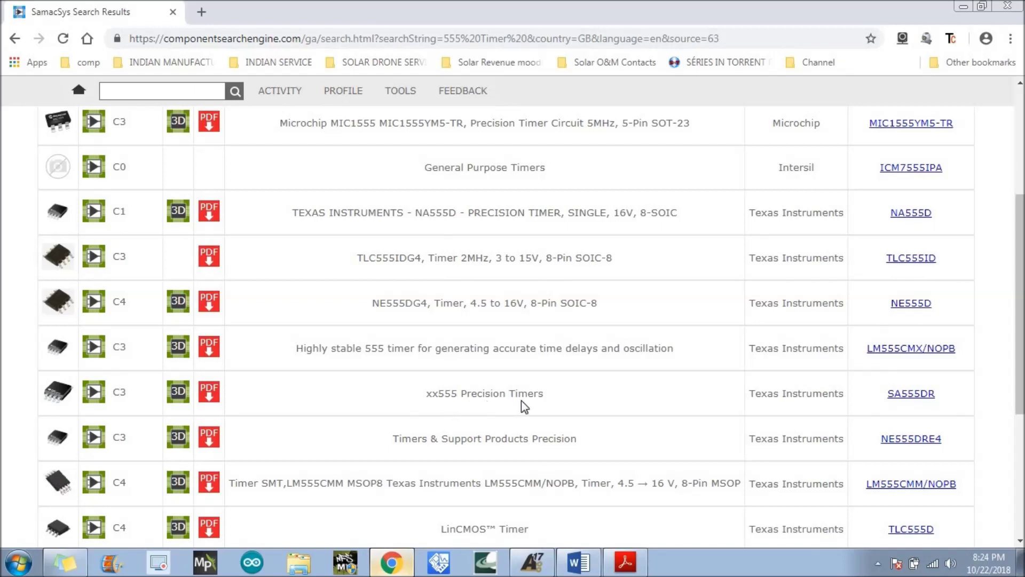
Open the SA555DR model page and download its free LIB_SA555DR (1).zip library.
left_click(98, 395)
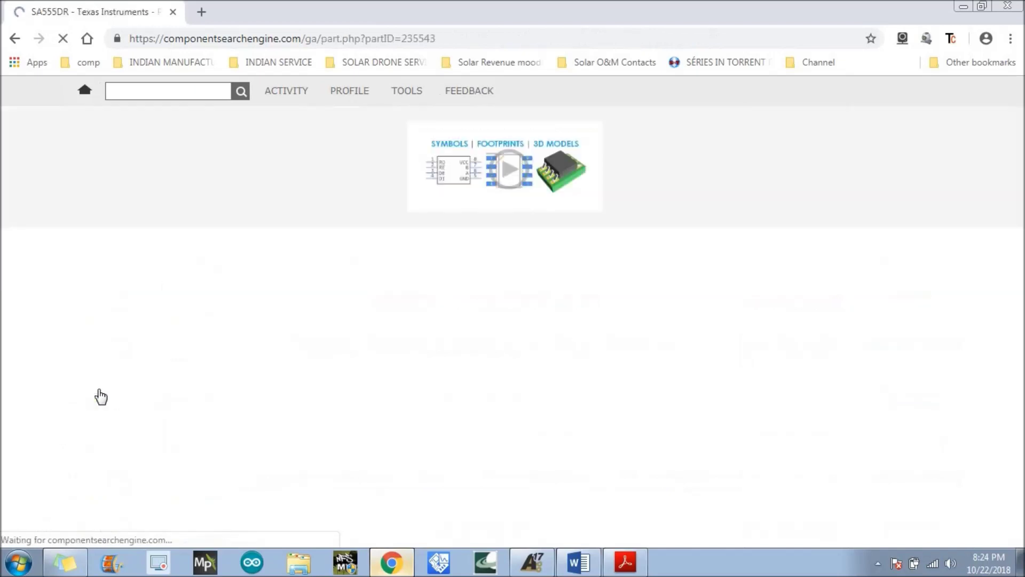
scroll(357, 329, "down", 1)
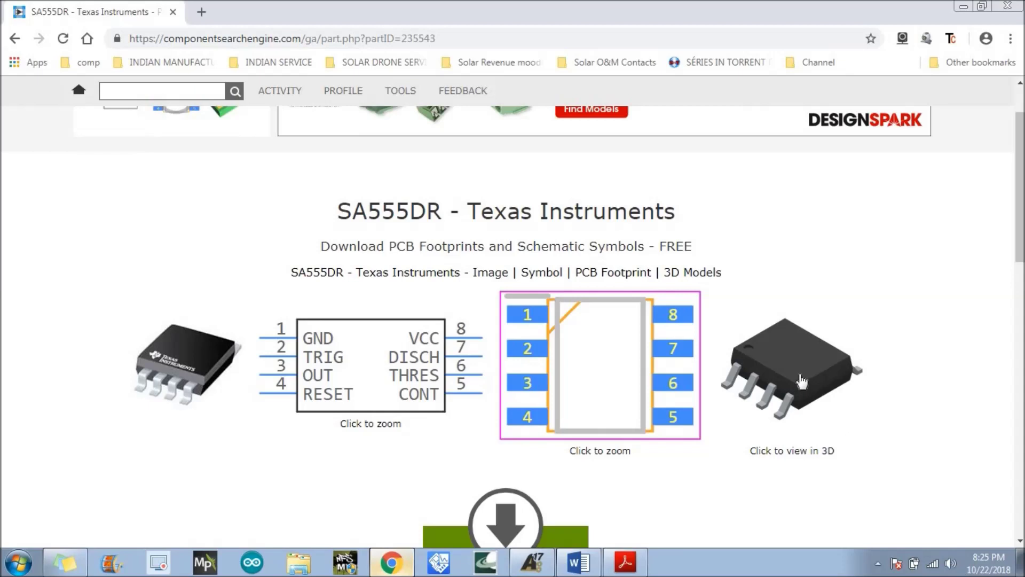
scroll(801, 380, "down", 3)
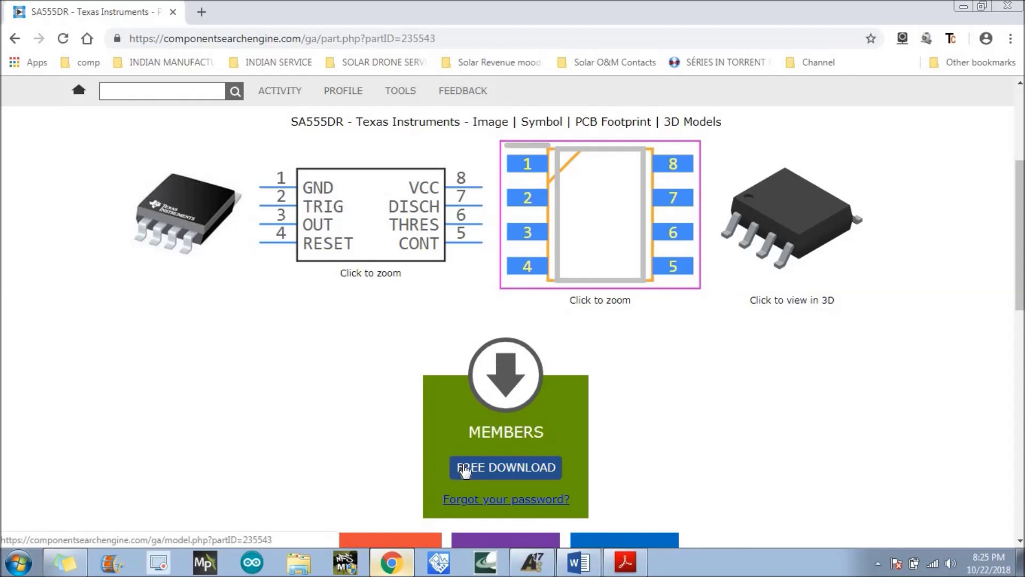
scroll(480, 363, "down", 3)
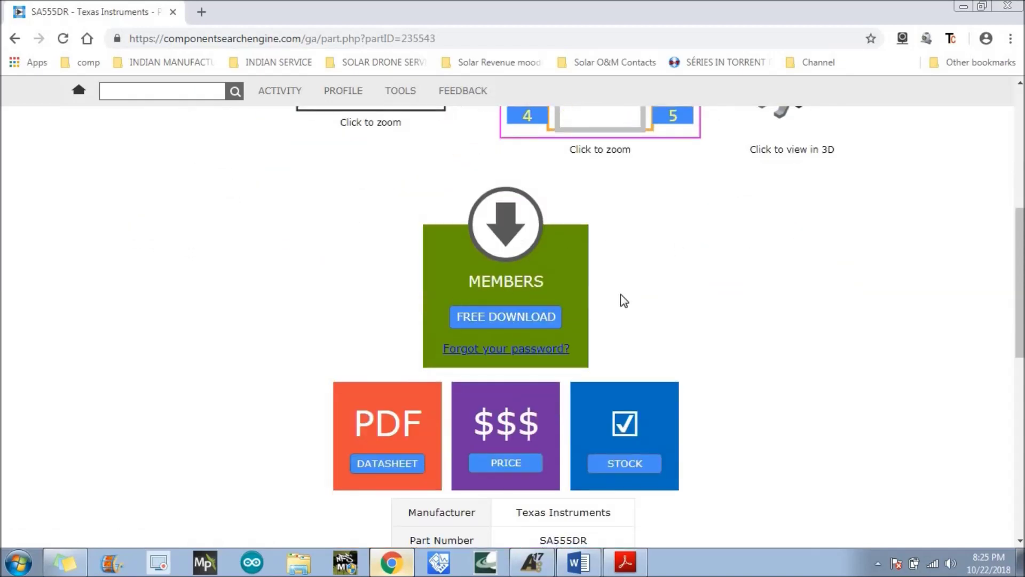
left_click(524, 316)
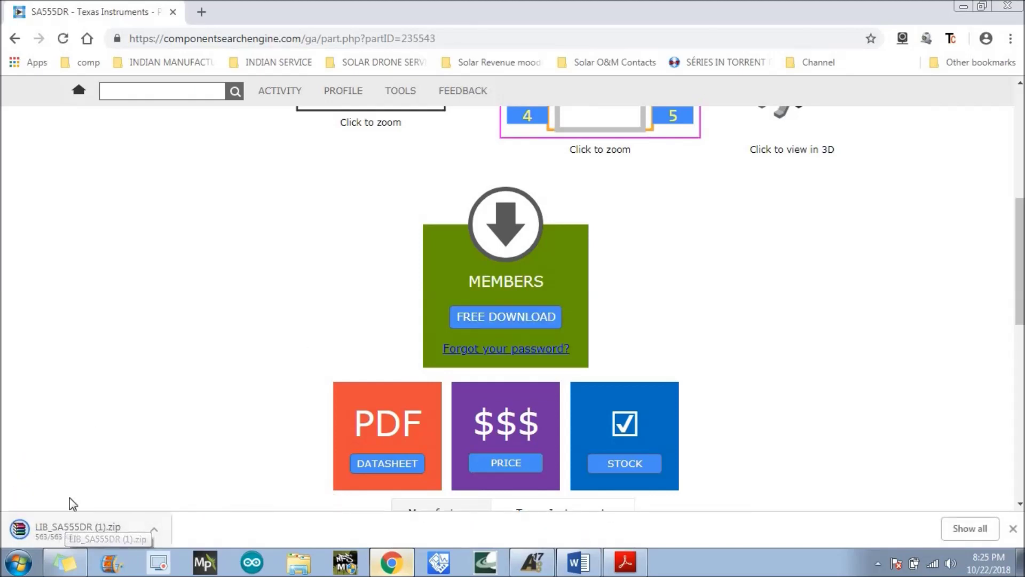
Open LIB_SA555DR (1).zip in WinRAR and extract SA555DR to Downloads\LIB_SA555DR (1).
left_click(56, 529)
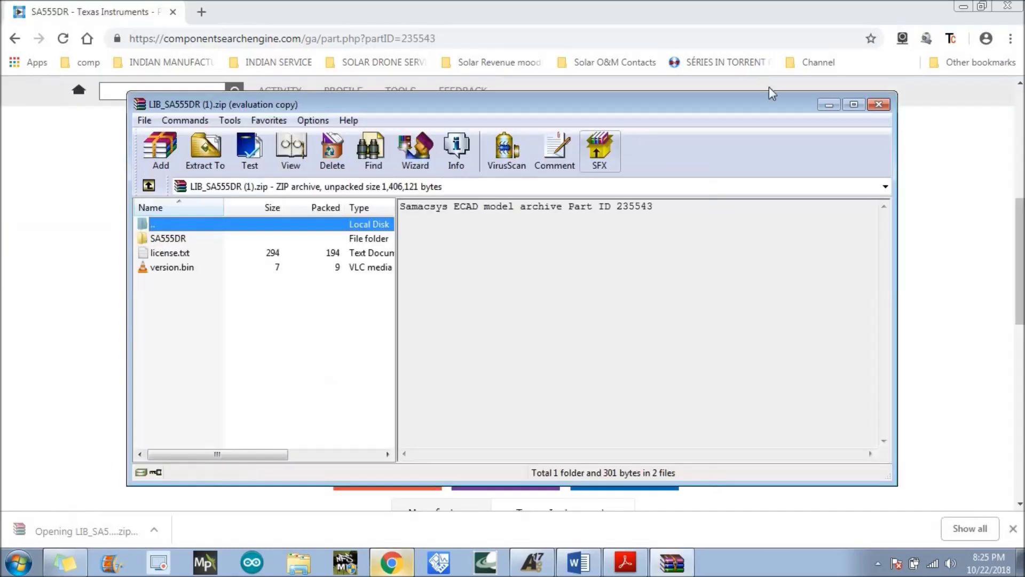
left_click(575, 299)
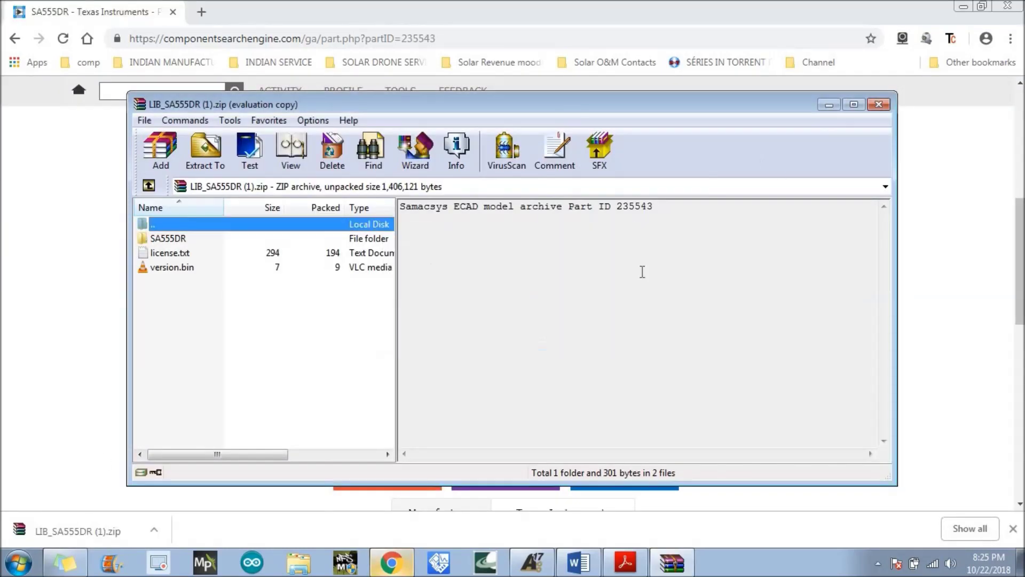
left_click(853, 105)
left_click(33, 142)
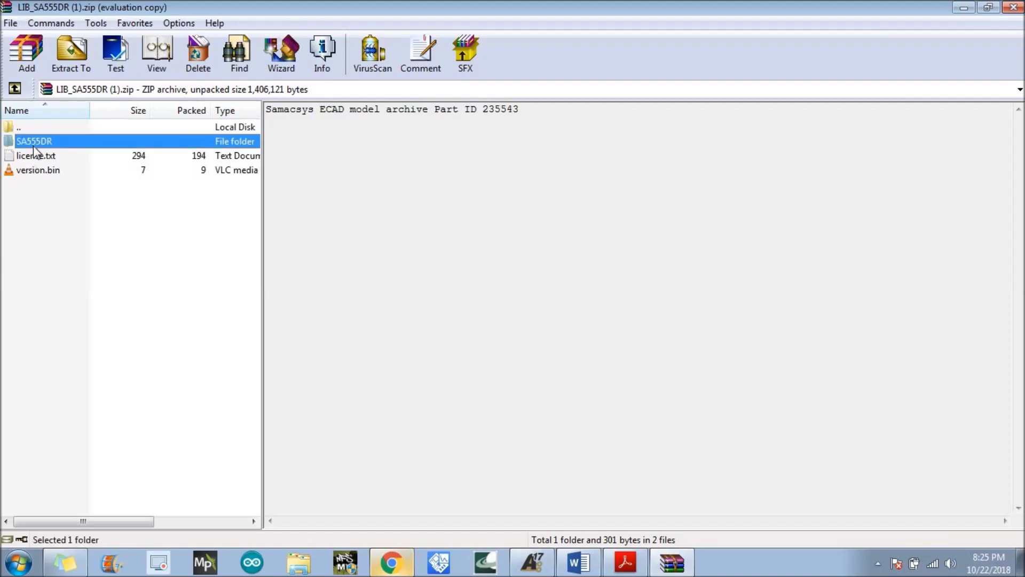
left_click(68, 69)
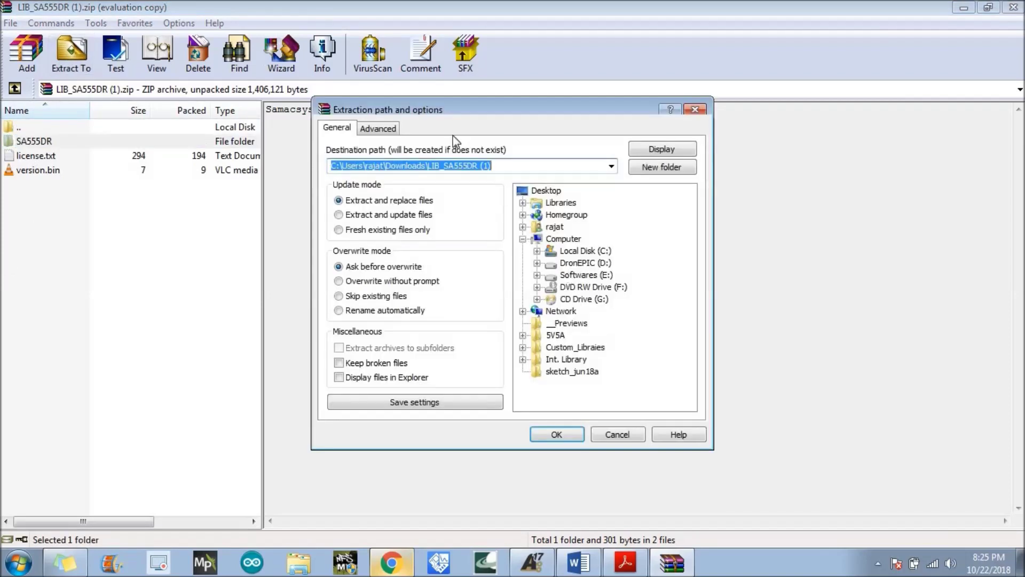
left_click(558, 435)
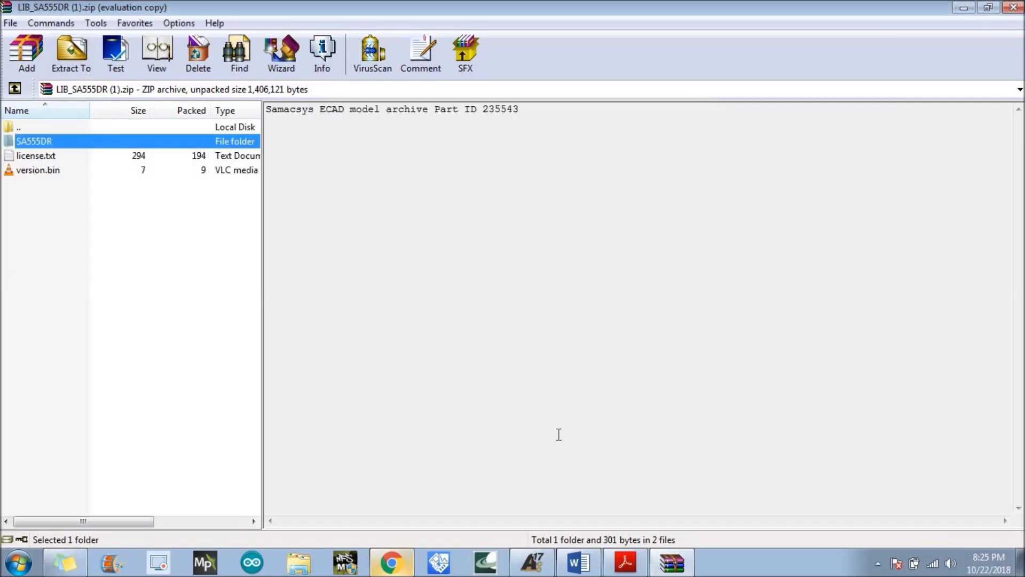
In Explorer, navigate to Downloads\LIB_SA555DR (1)\SA555DR\Altium.
left_click(298, 562)
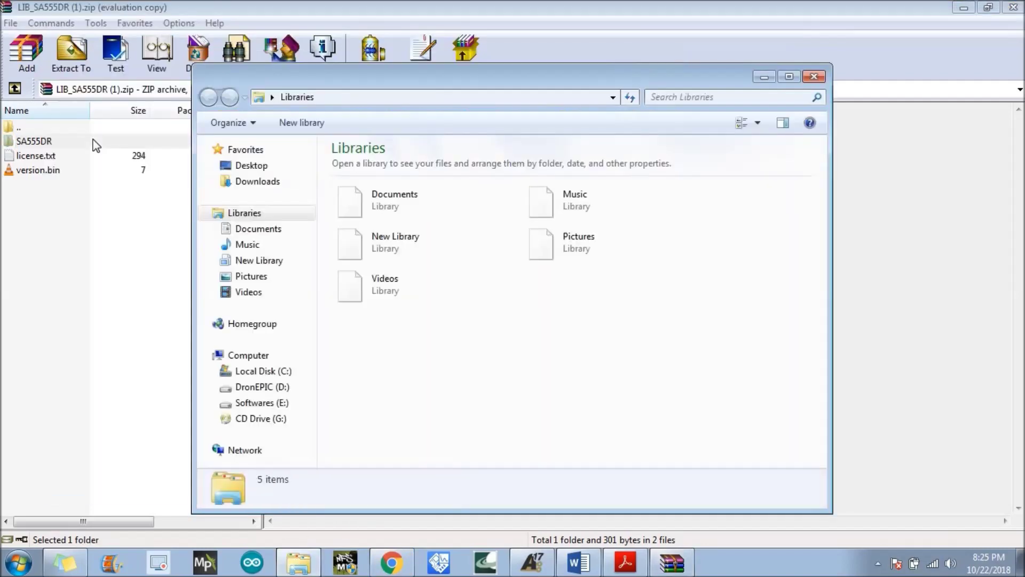
left_click(789, 76)
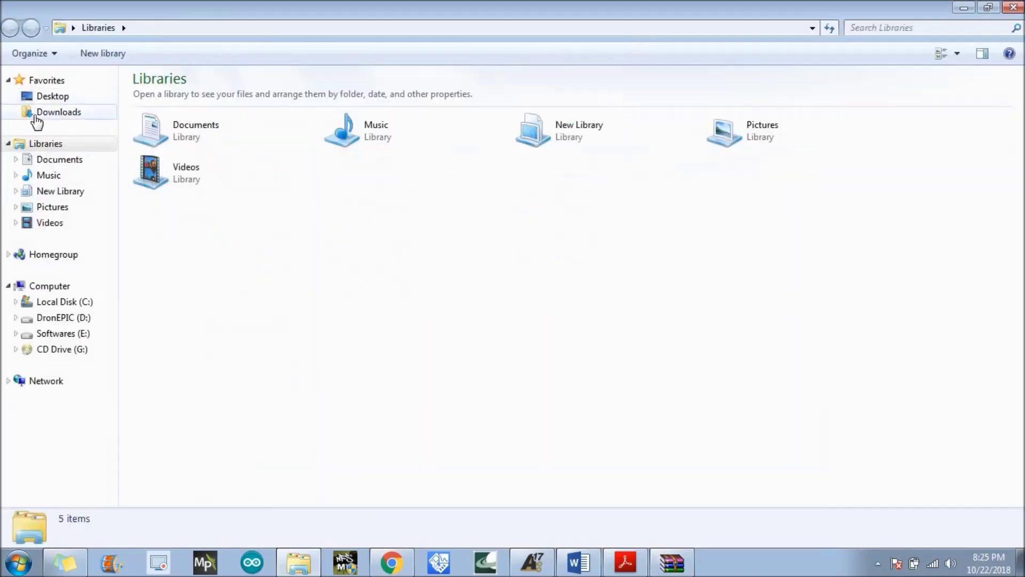
left_click(48, 111)
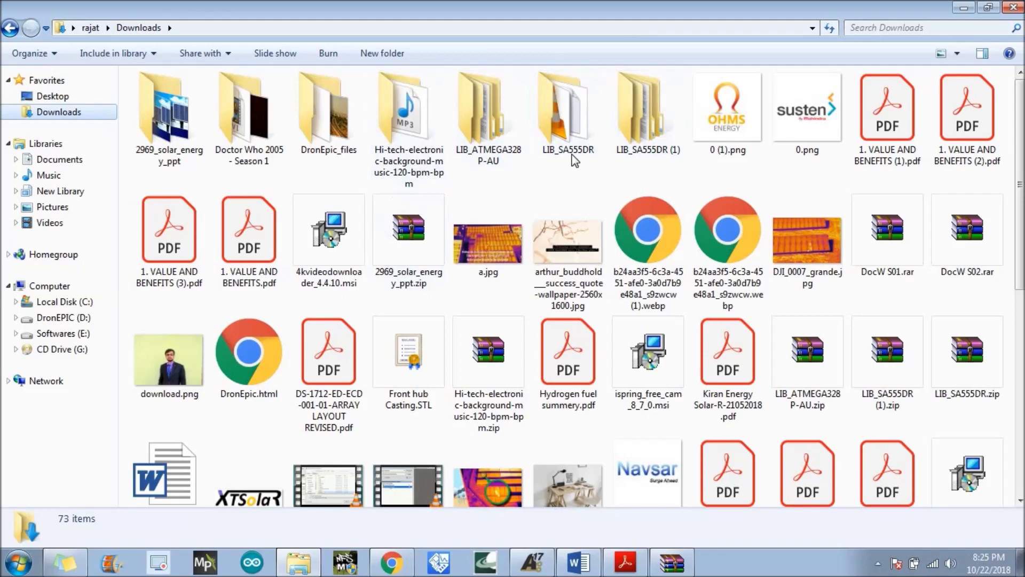
double_click(645, 129)
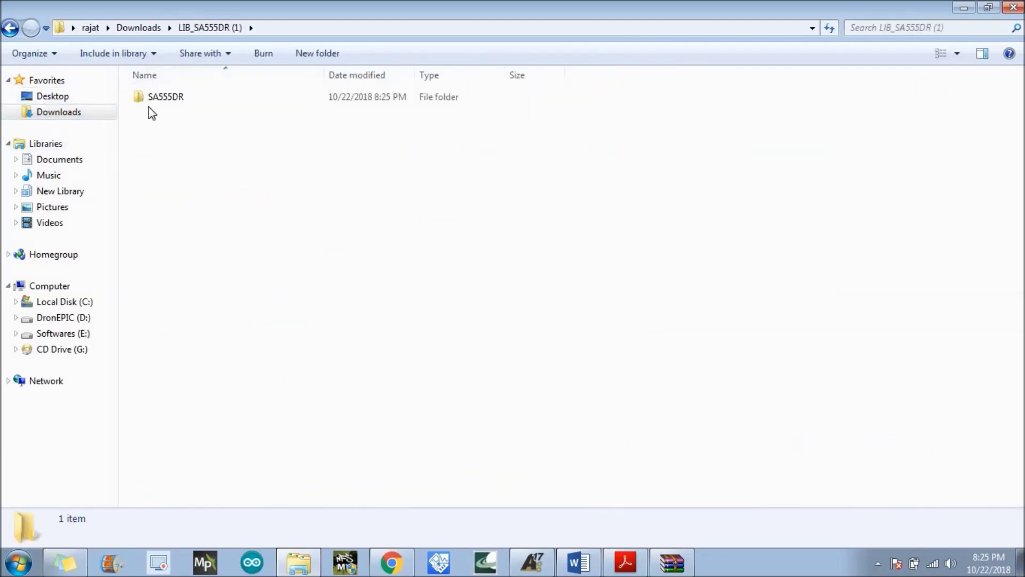
left_click(169, 110)
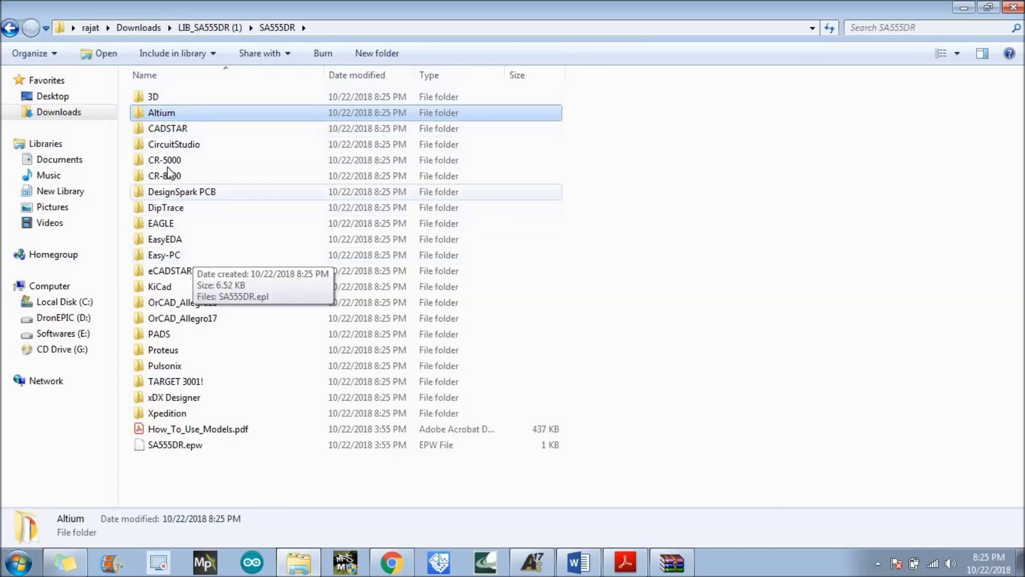
left_click(213, 446)
left_click(199, 460)
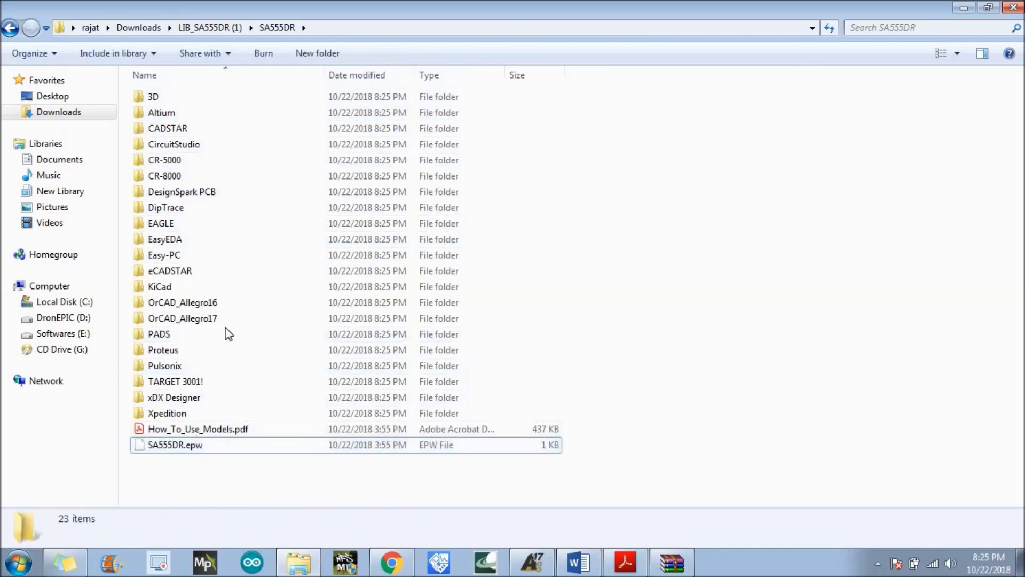
double_click(216, 115)
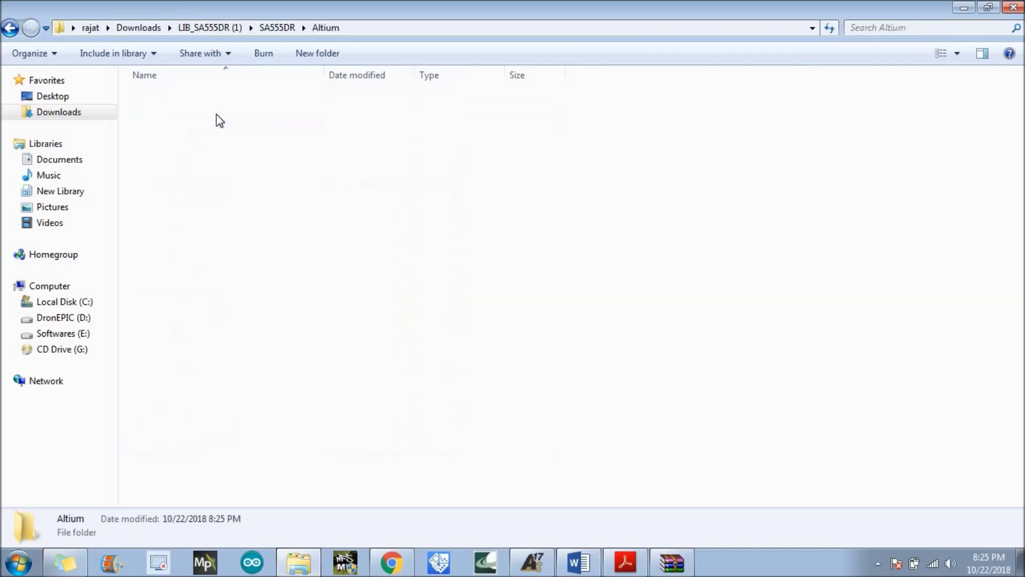
Inspect the PADS files SA555DR.c, SA555DR.p and SOIC127P600X175-8N.d.
left_click_drag(177, 117, 176, 118)
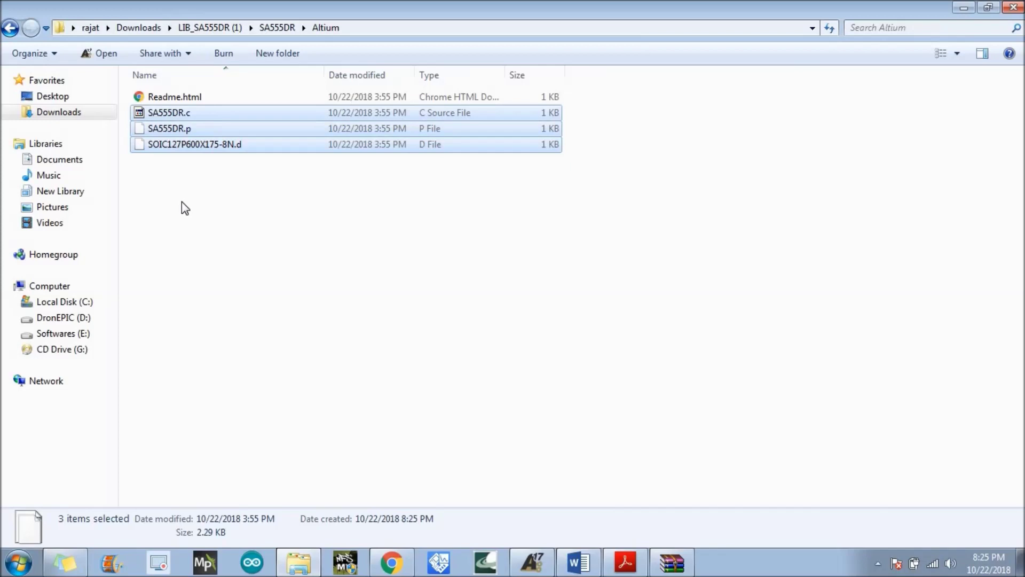
left_click(204, 198)
left_click_drag(203, 198, 158, 122)
left_click(171, 212)
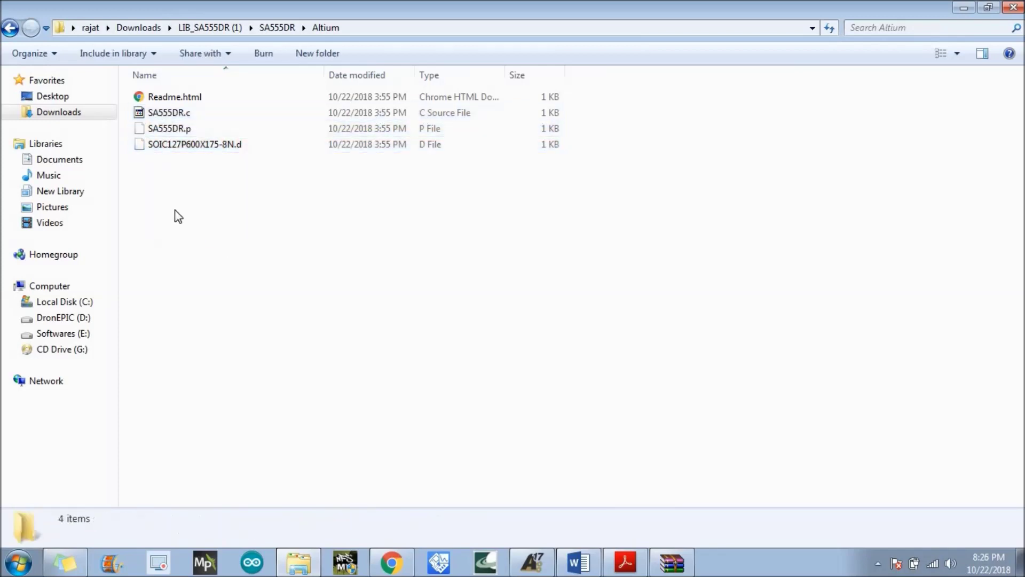
left_click(521, 570)
Start the Import Wizard and choose PADS ASCII Design And Library Files.
left_click(54, 26)
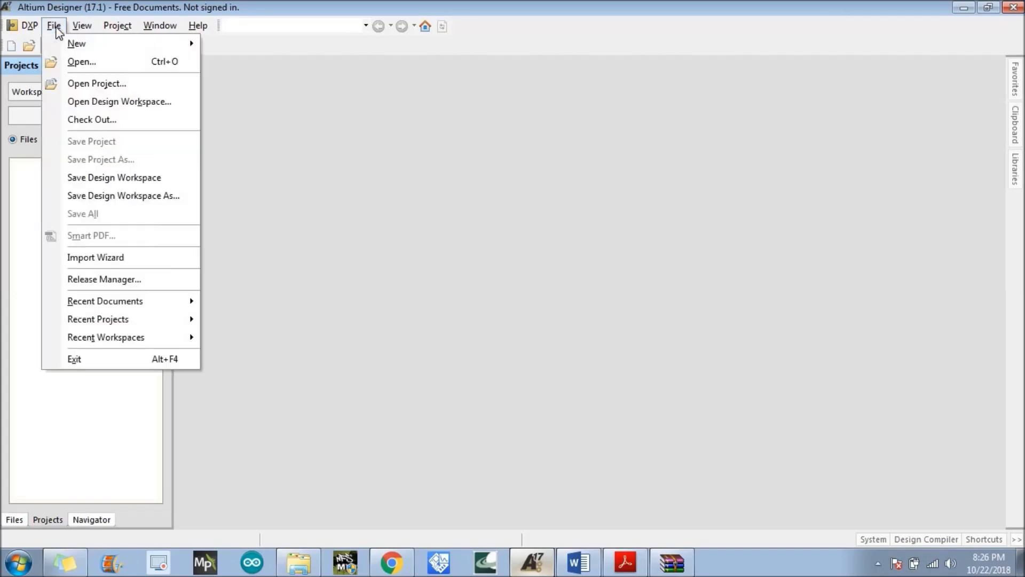
left_click(96, 259)
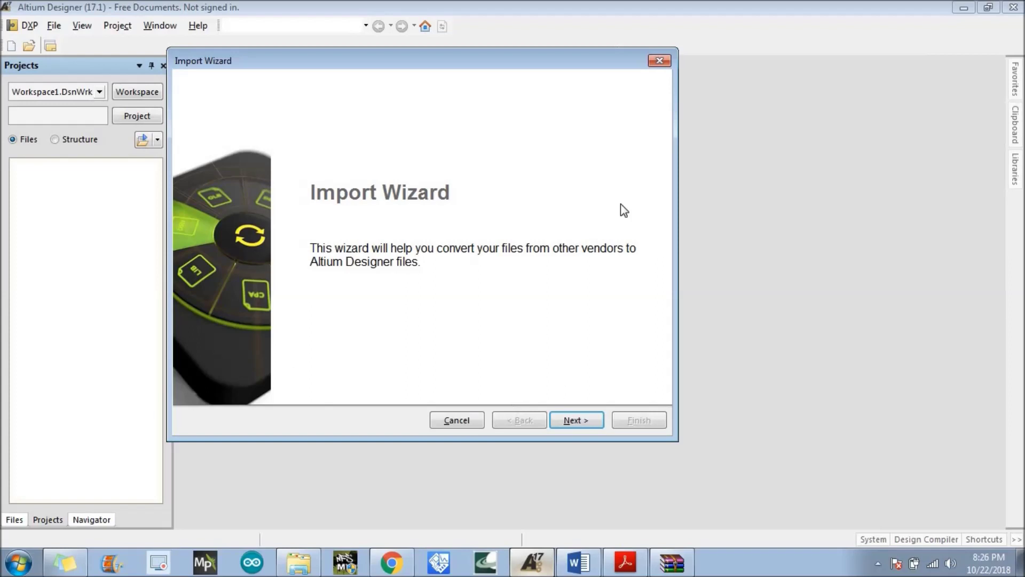
left_click(584, 423)
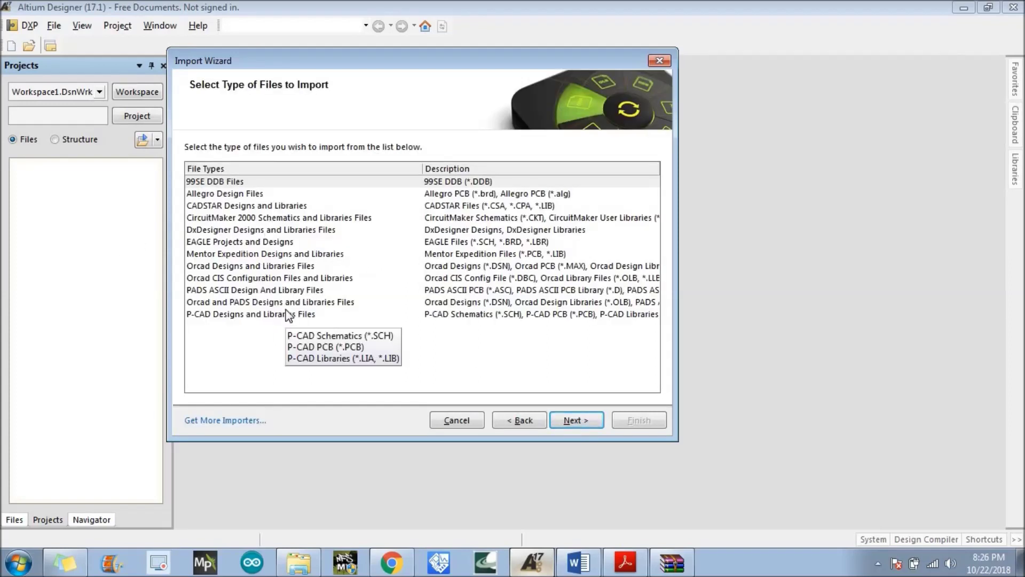
left_click(582, 291)
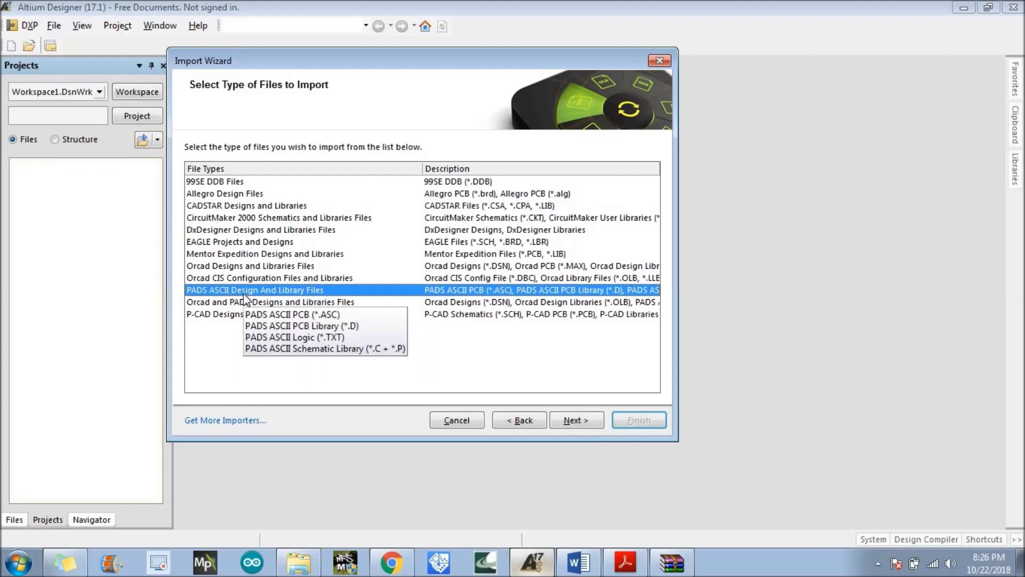
left_click(575, 421)
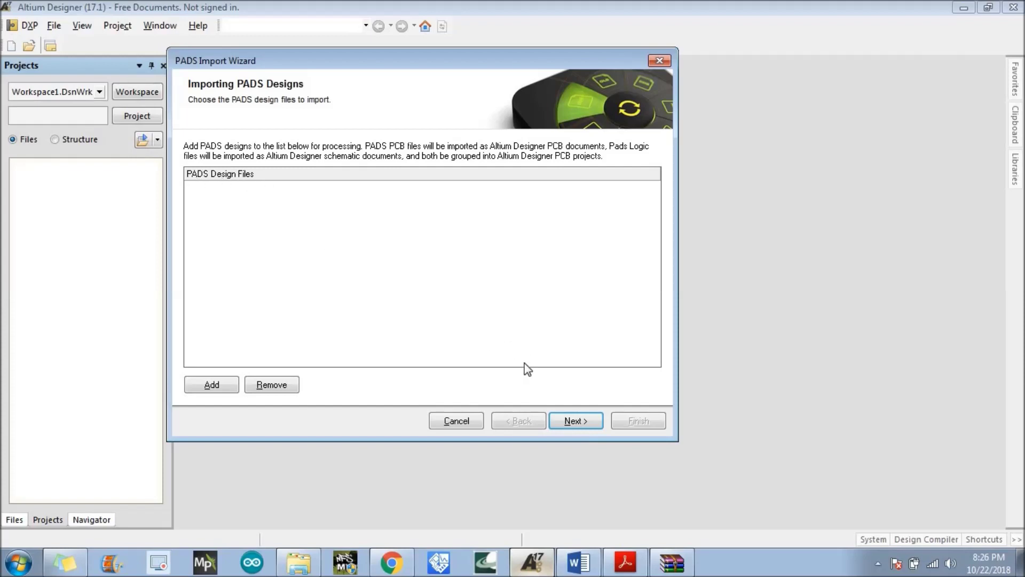
Add SA555DR.c, SA555DR.p and SOIC127P600X175-8N.d from the extracted Altium folder to the libraries list.
left_click(574, 422)
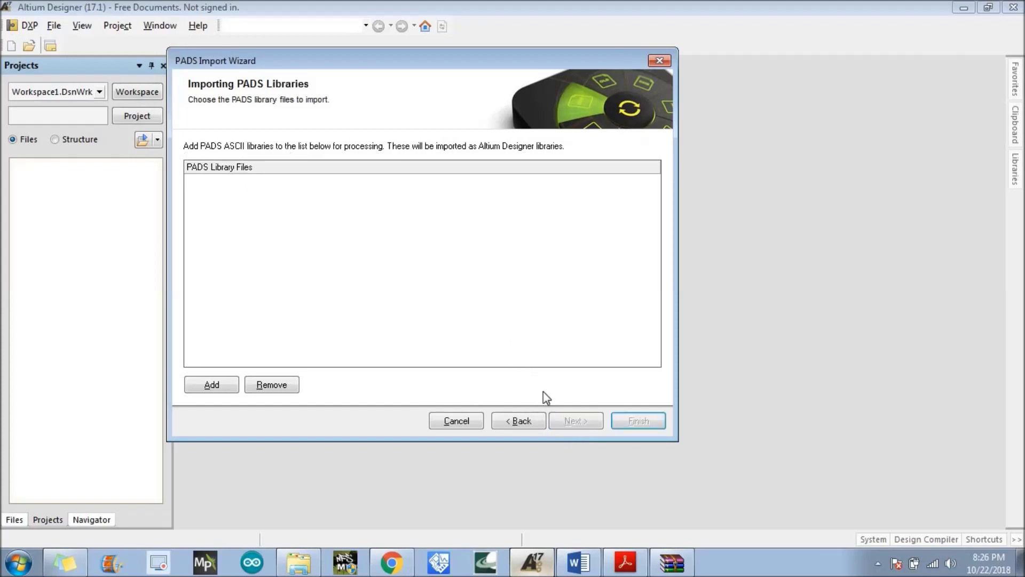
left_click(201, 384)
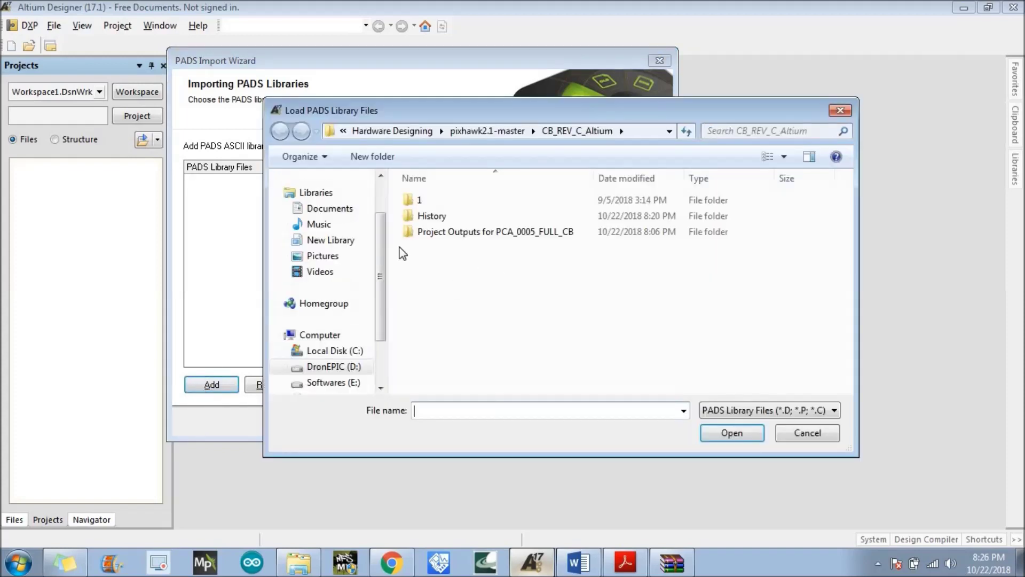
scroll(383, 205, "up", 2)
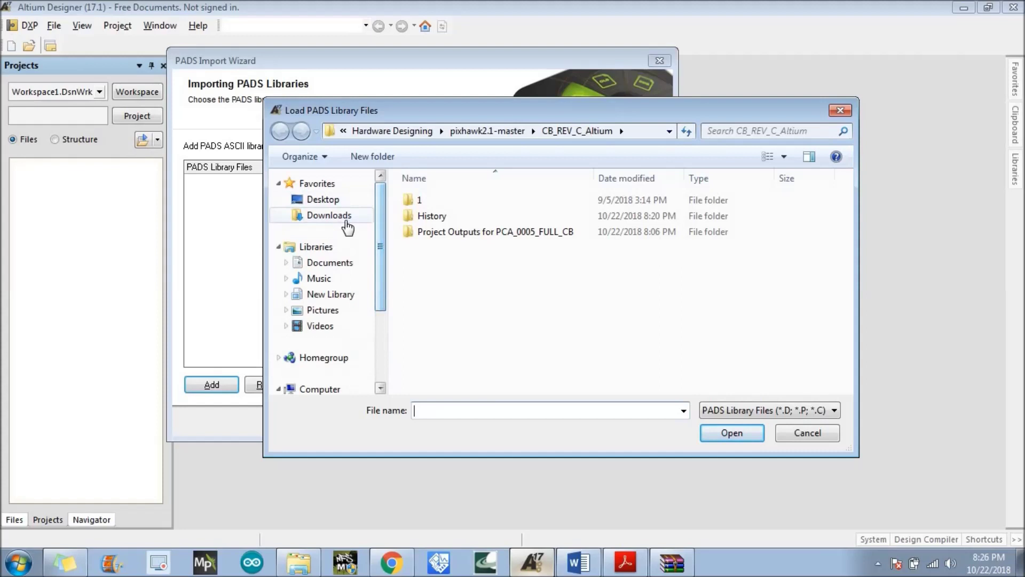
left_click(329, 215)
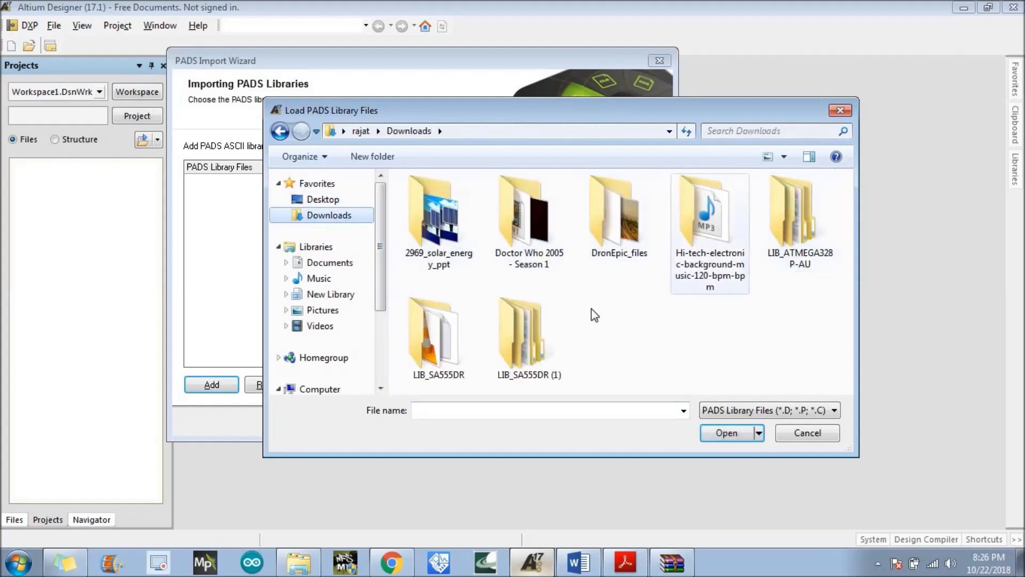
double_click(526, 336)
double_click(438, 196)
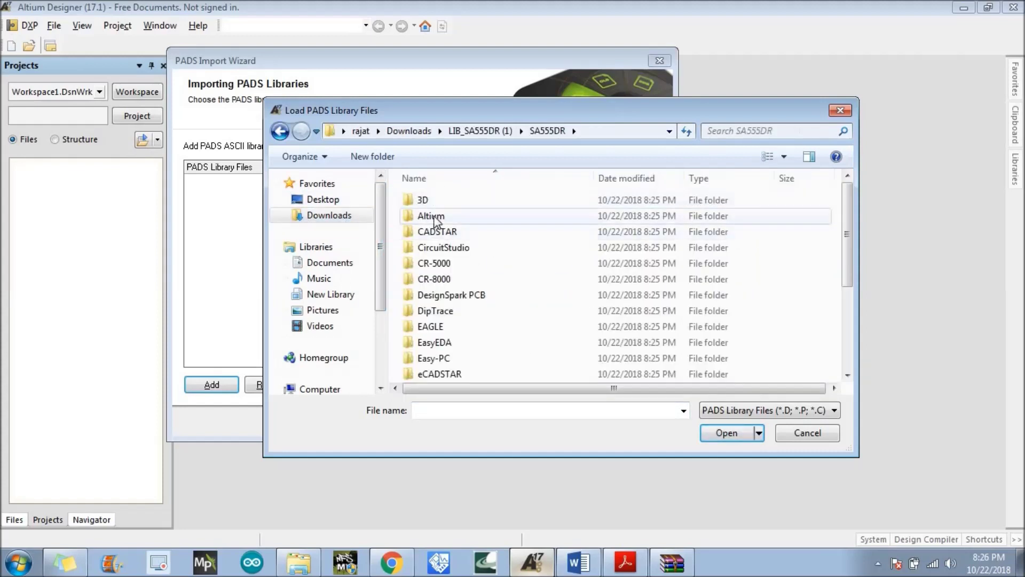
double_click(434, 219)
left_click_drag(439, 251, 420, 180)
left_click(719, 433)
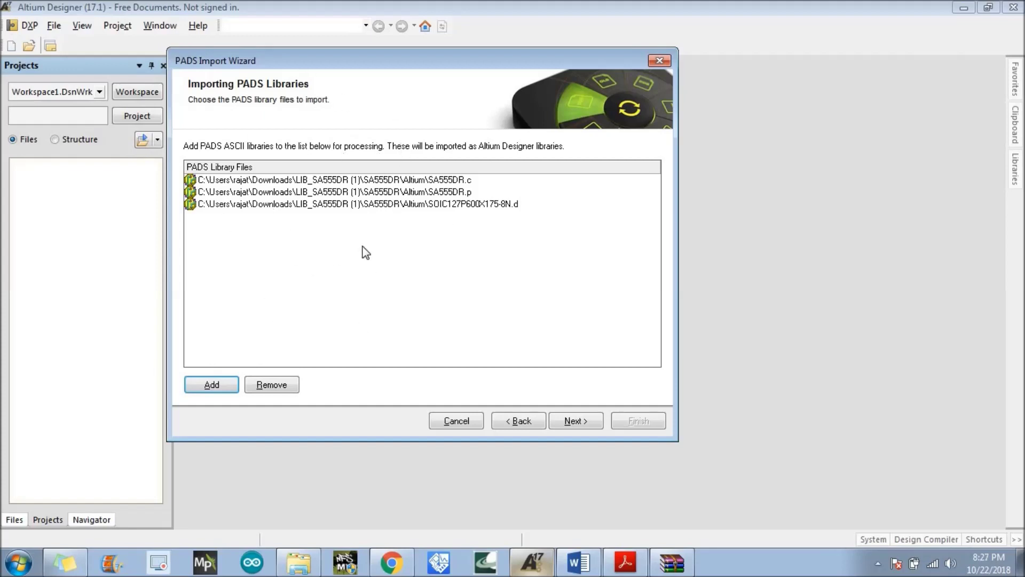
Accept default reporting, PCB and output project options and finish the PADS import.
left_click(574, 422)
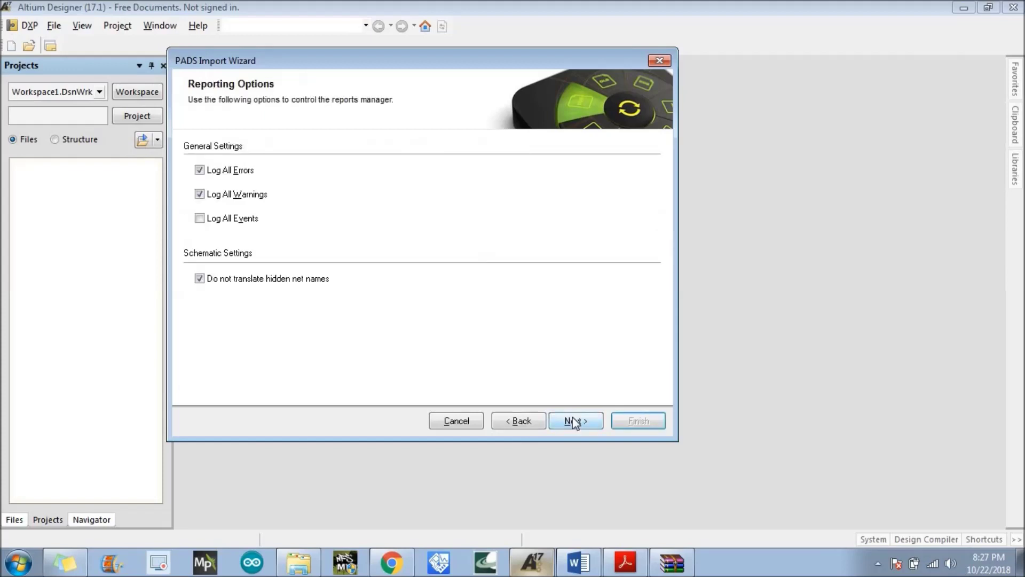
left_click(574, 422)
left_click(574, 423)
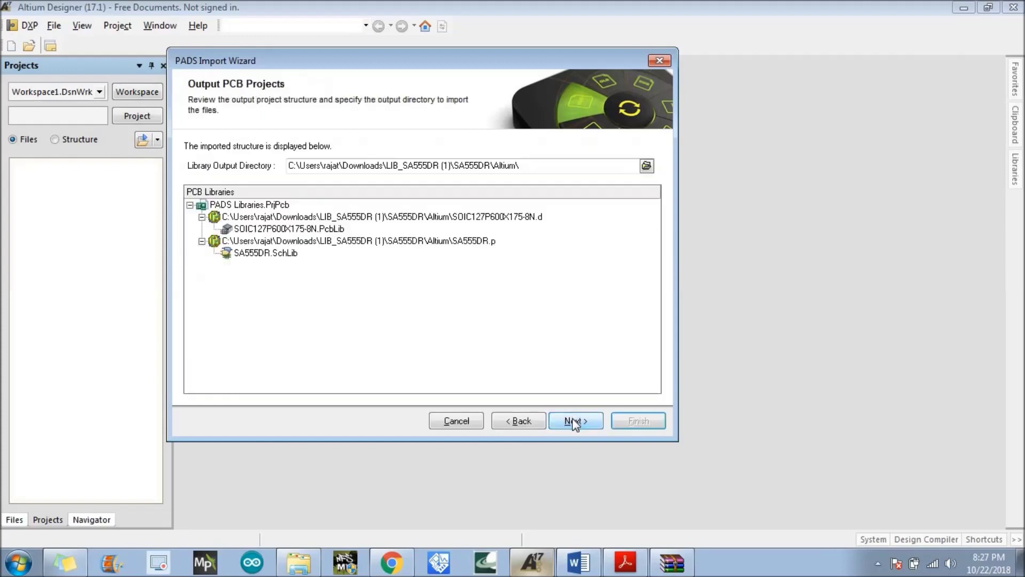
left_click(574, 423)
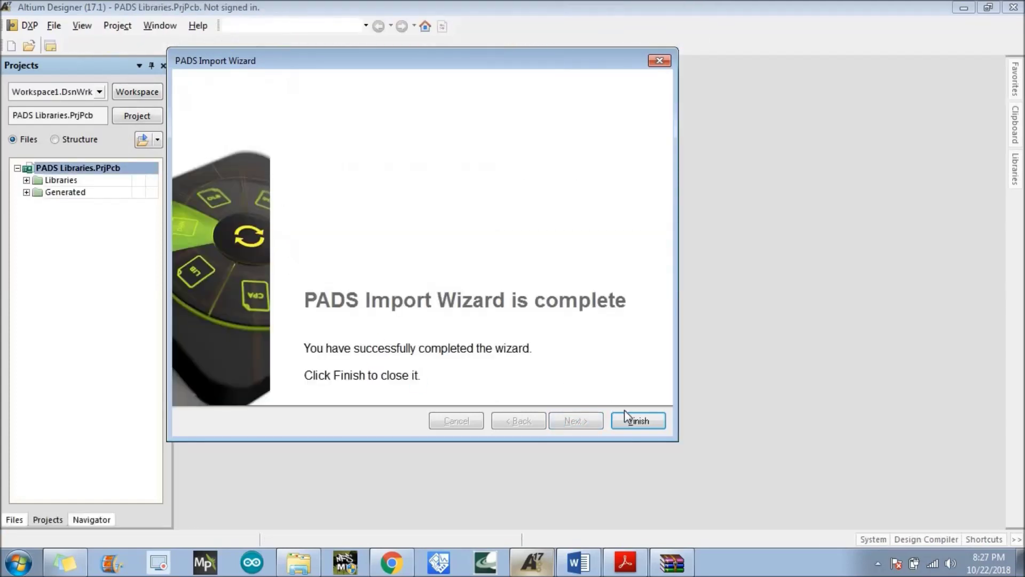
left_click(627, 419)
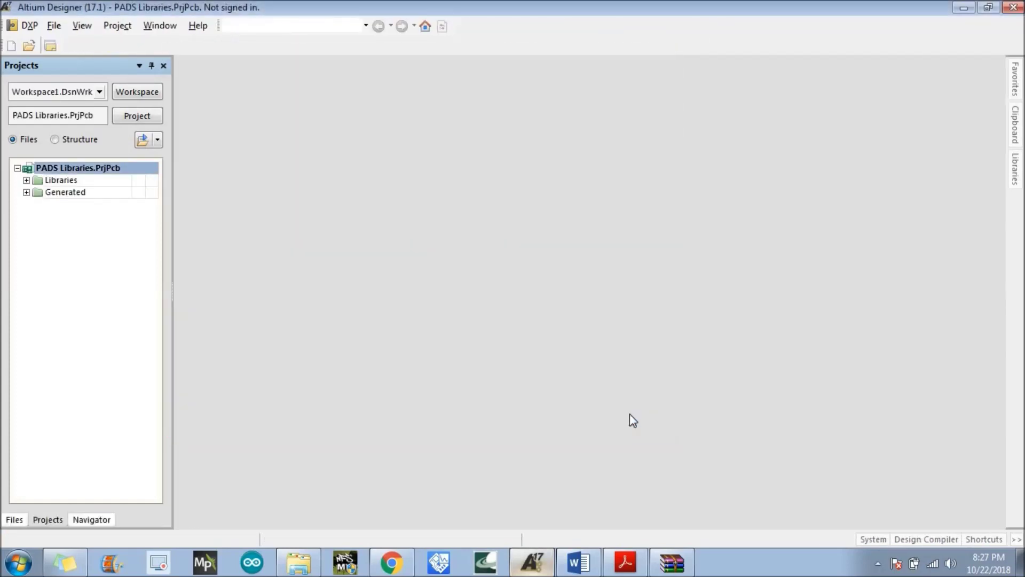
Open the SOIC127P600X175-8N.PcbLib footprint library from the project's Libraries folder.
double_click(54, 181)
double_click(58, 193)
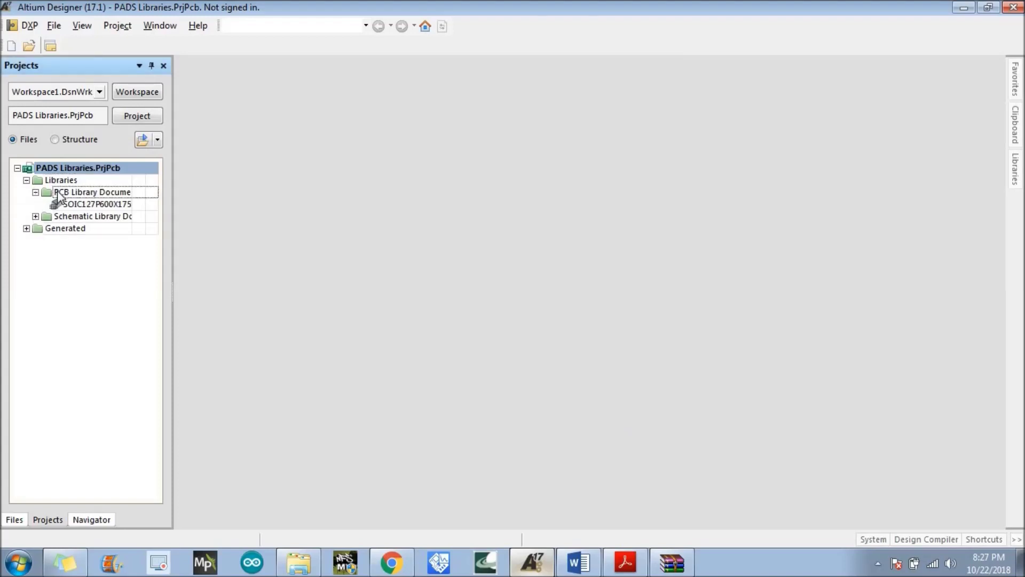
double_click(64, 205)
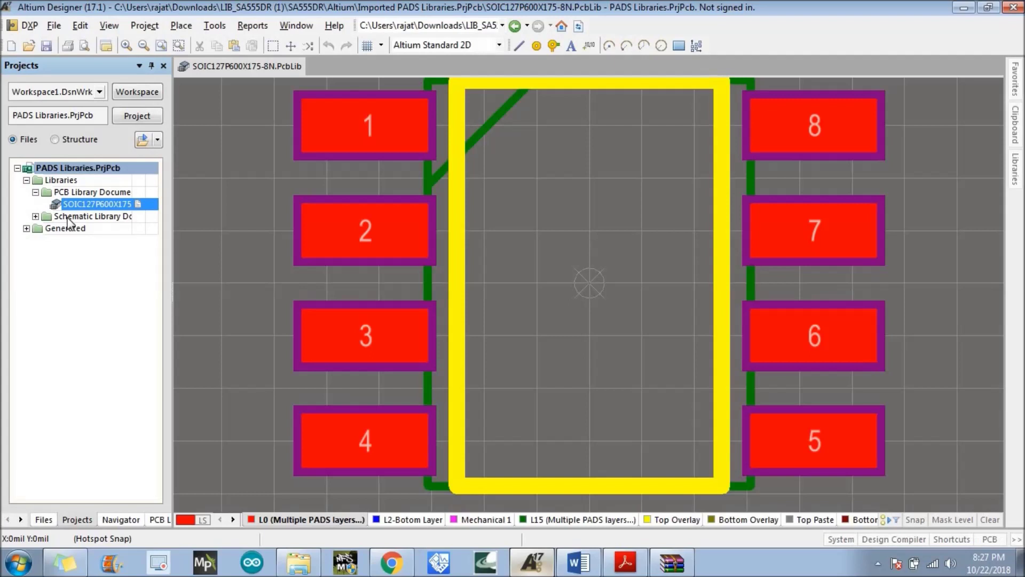
Open the SA555DR.SchLib symbol library, then return to the SOIC127P600X175-8N footprint tab.
double_click(78, 216)
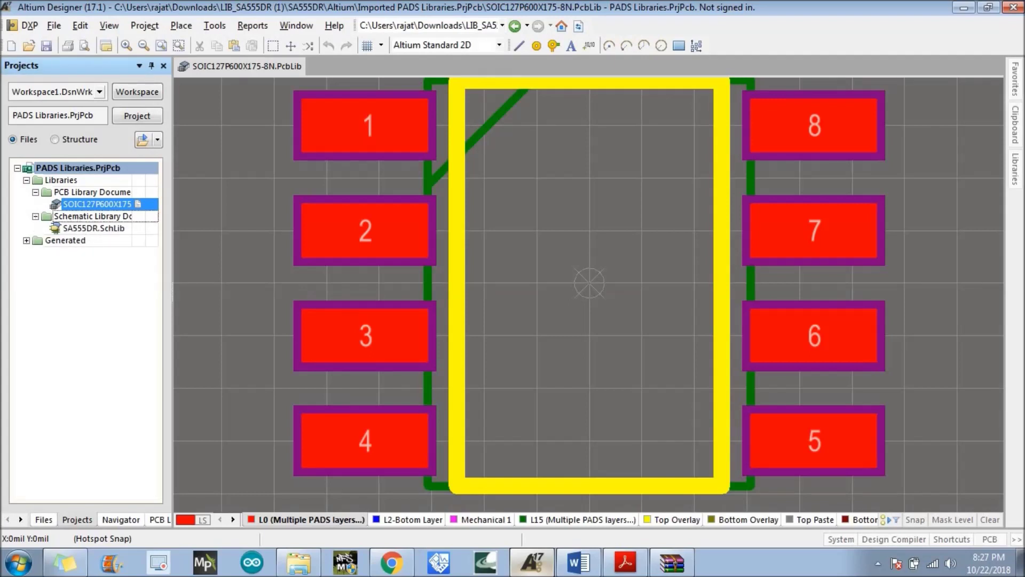
double_click(58, 227)
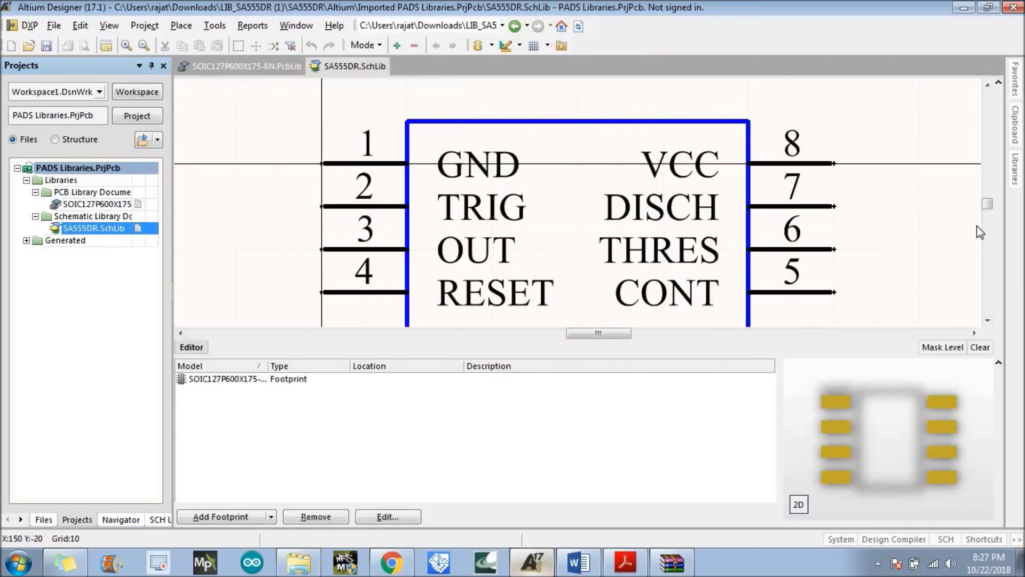
left_click(248, 64)
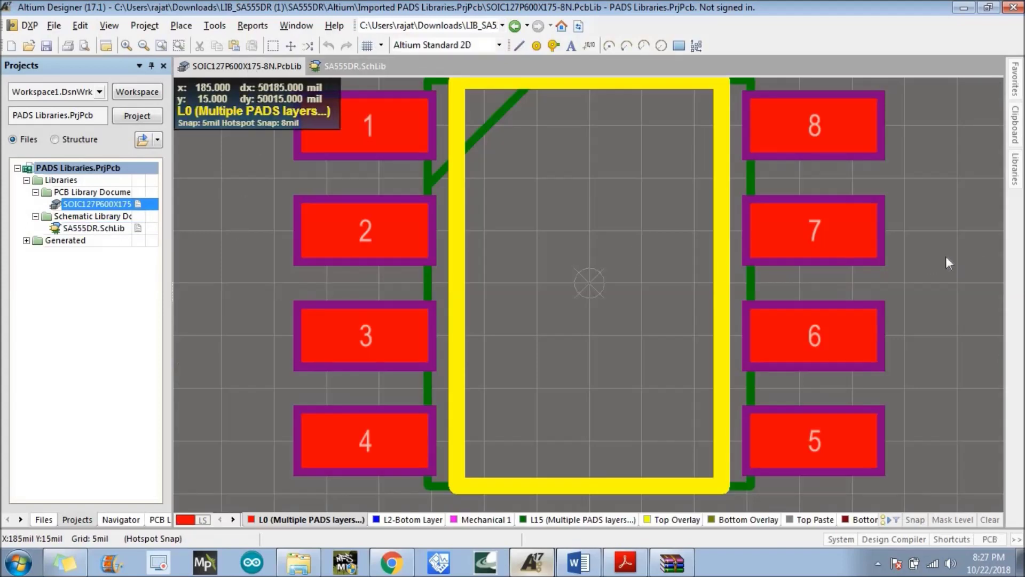
left_click(185, 26)
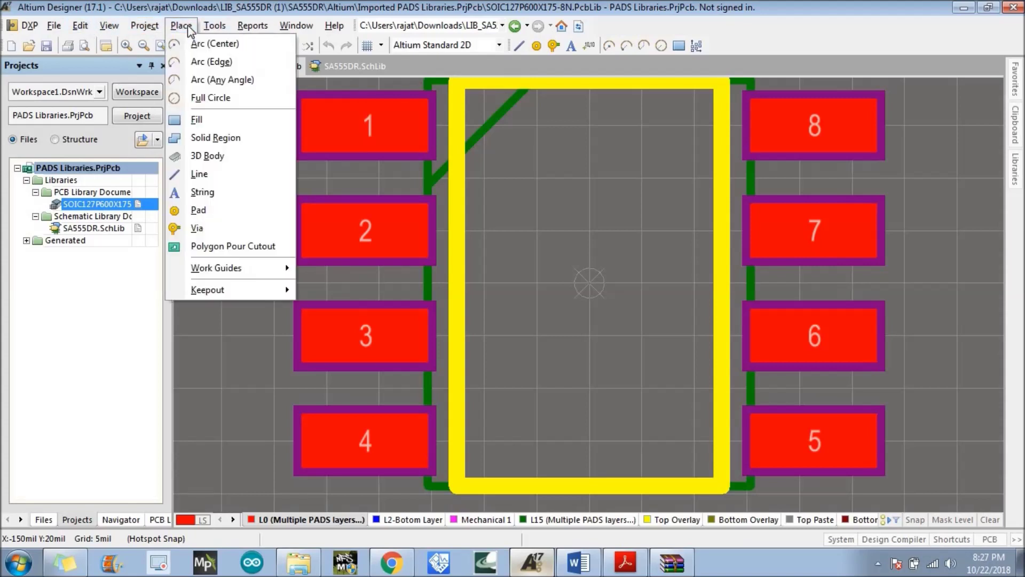
Add a 3D body to the footprint as a Generic 3D Model and choose to load it from file.
left_click(227, 158)
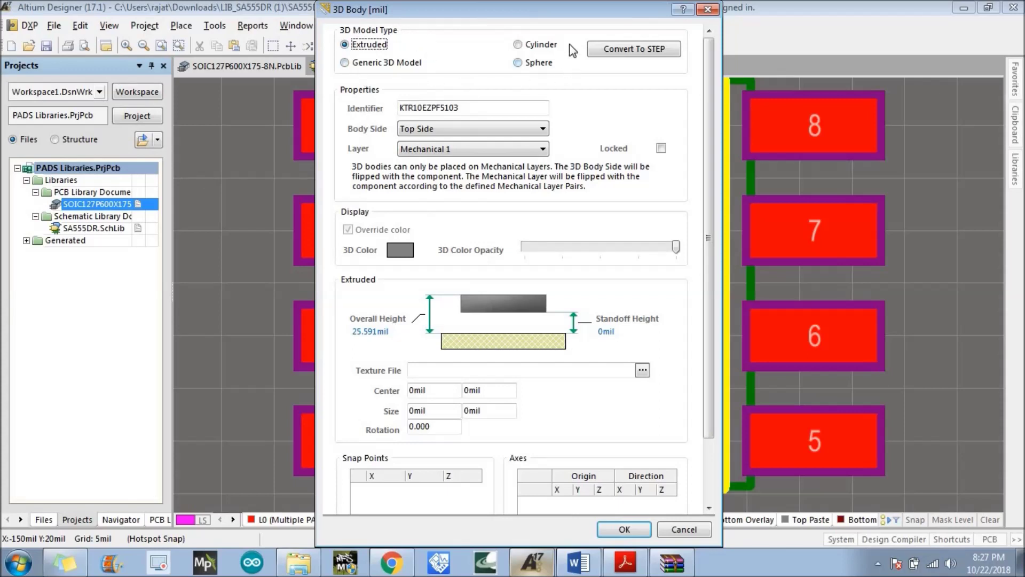
left_click(357, 64)
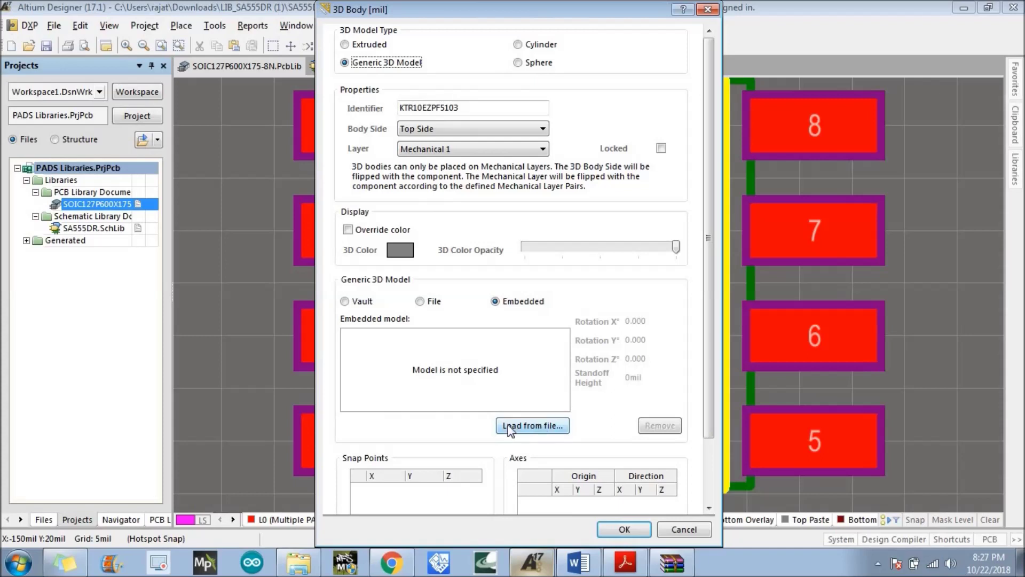
left_click(532, 425)
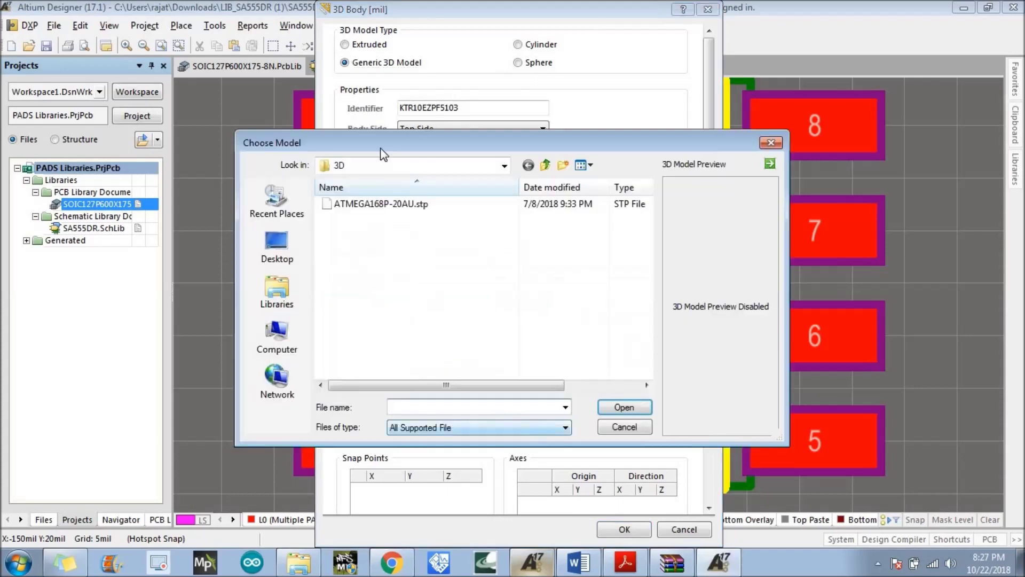
Search for the model file through parent folders, Desktop, drives, Libraries and recent places.
left_click(504, 166)
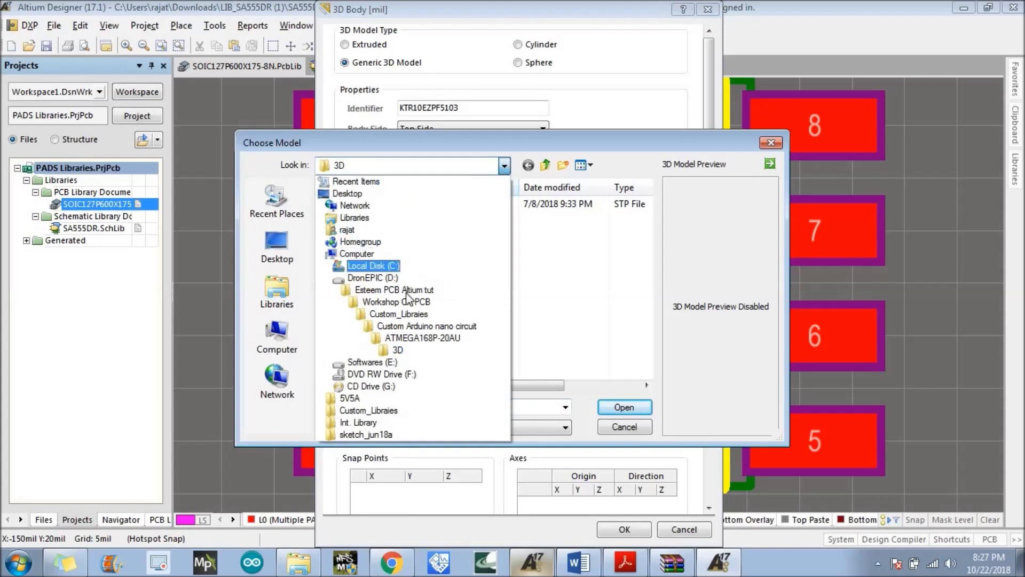
left_click(546, 165)
left_click(545, 165)
left_click(545, 165)
left_click(545, 165)
left_click(545, 165)
left_click(546, 166)
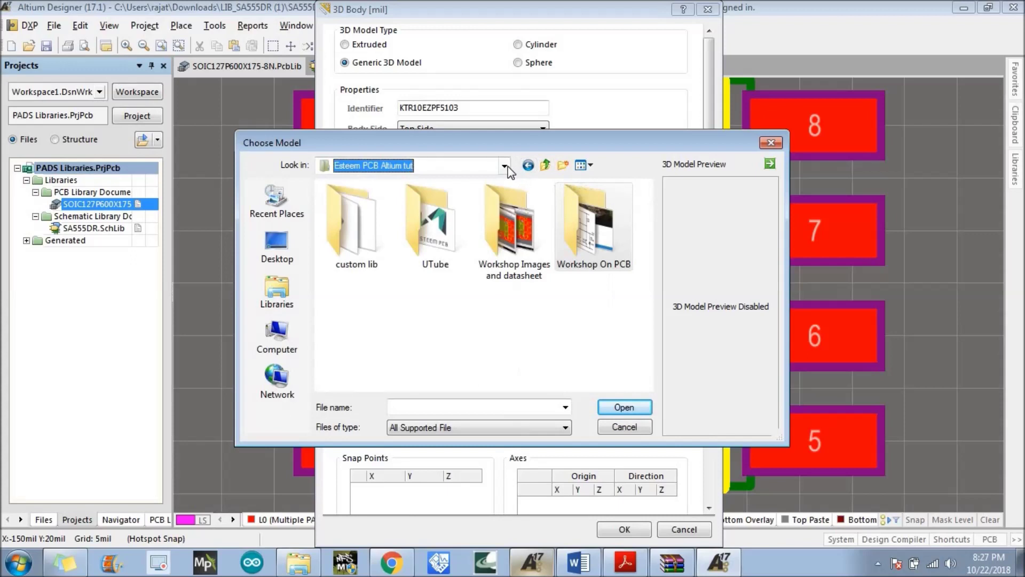
left_click(504, 165)
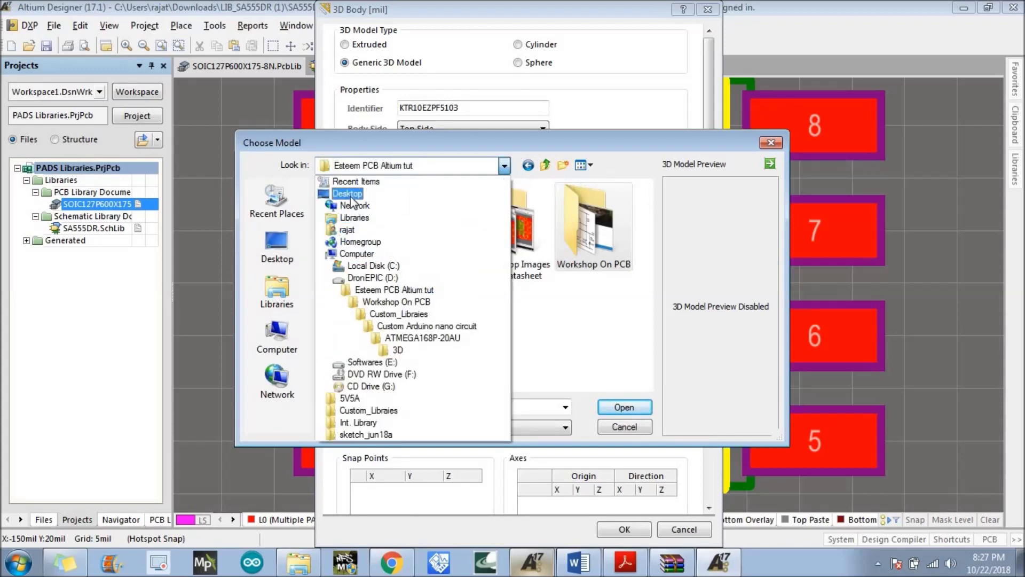
left_click(350, 195)
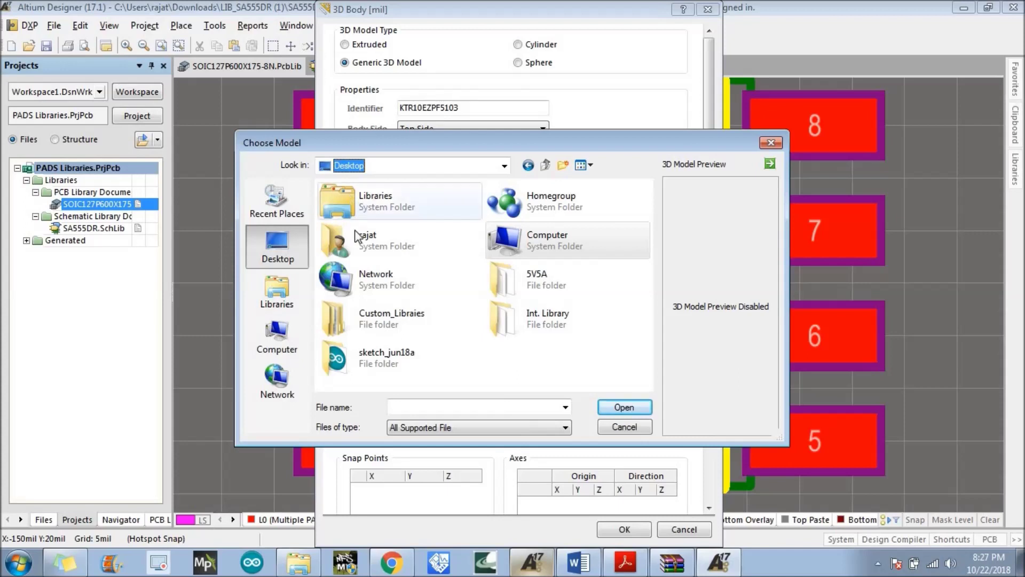
double_click(562, 245)
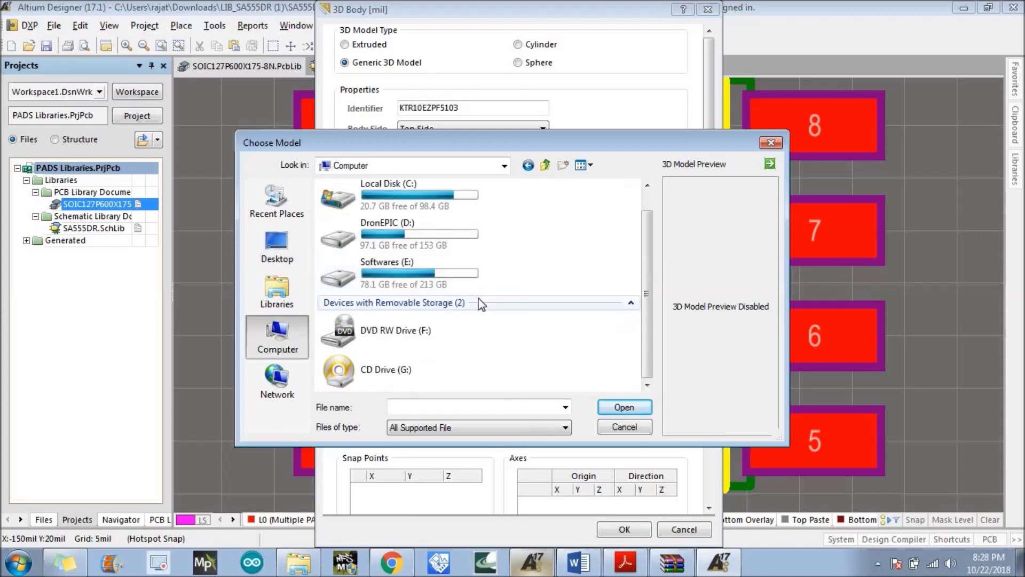
left_click(275, 265)
left_click(276, 296)
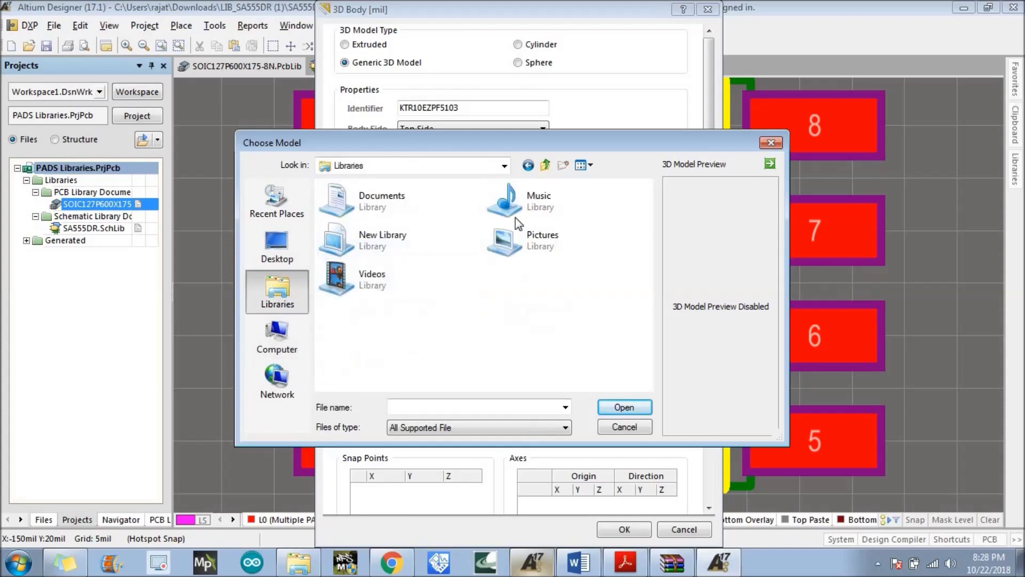
left_click(282, 216)
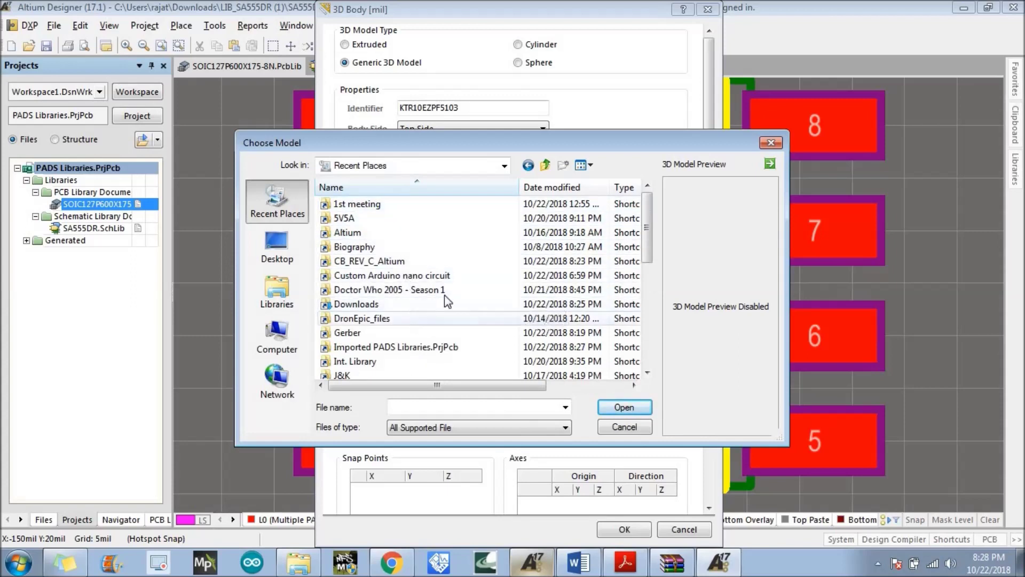
Embed SA555DR.stp from Downloads > LIB_SA555DR (1) > SA555DR > 3D as the body's model.
double_click(427, 307)
double_click(534, 341)
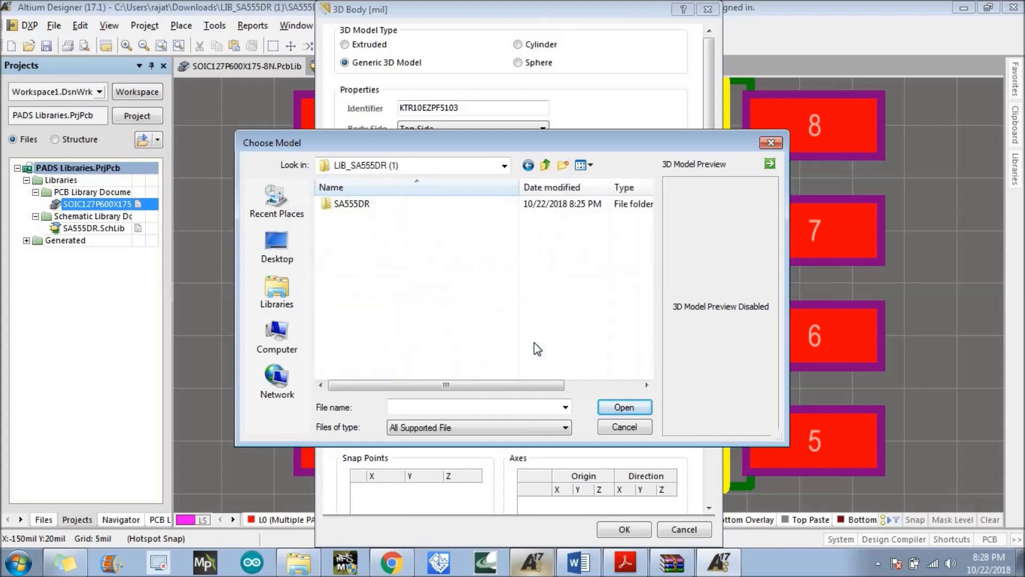
double_click(381, 211)
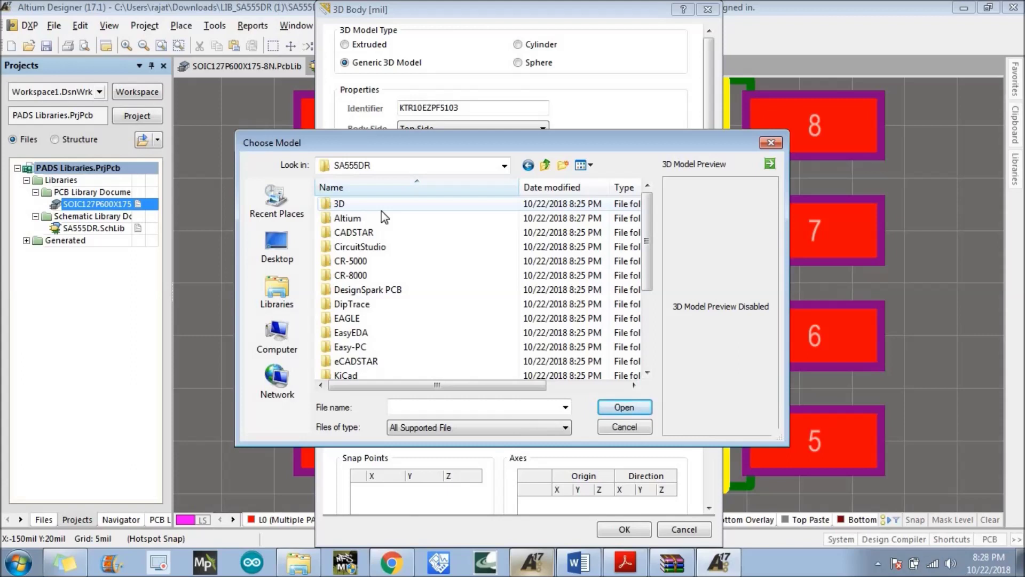
double_click(383, 210)
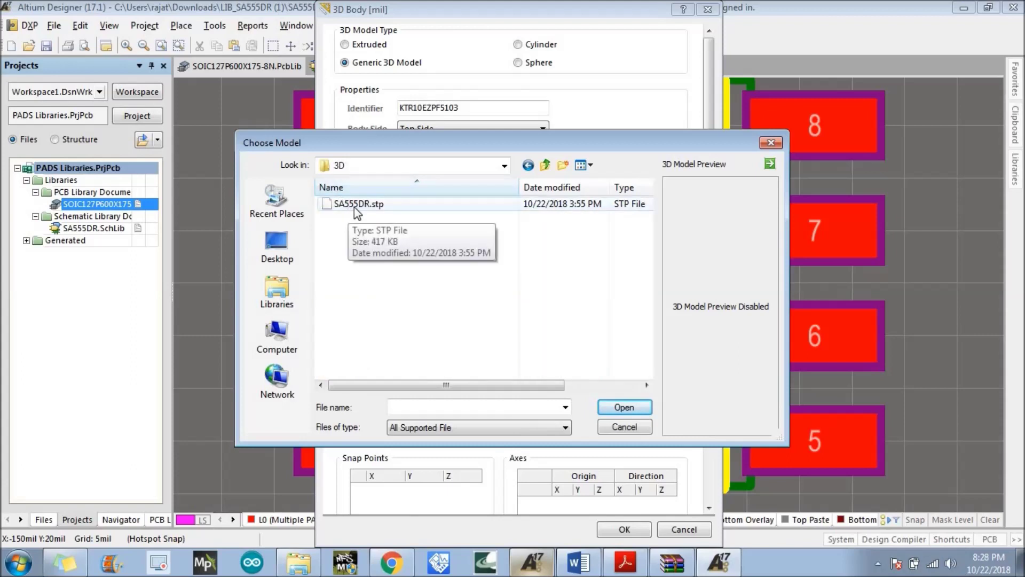
left_click(363, 204)
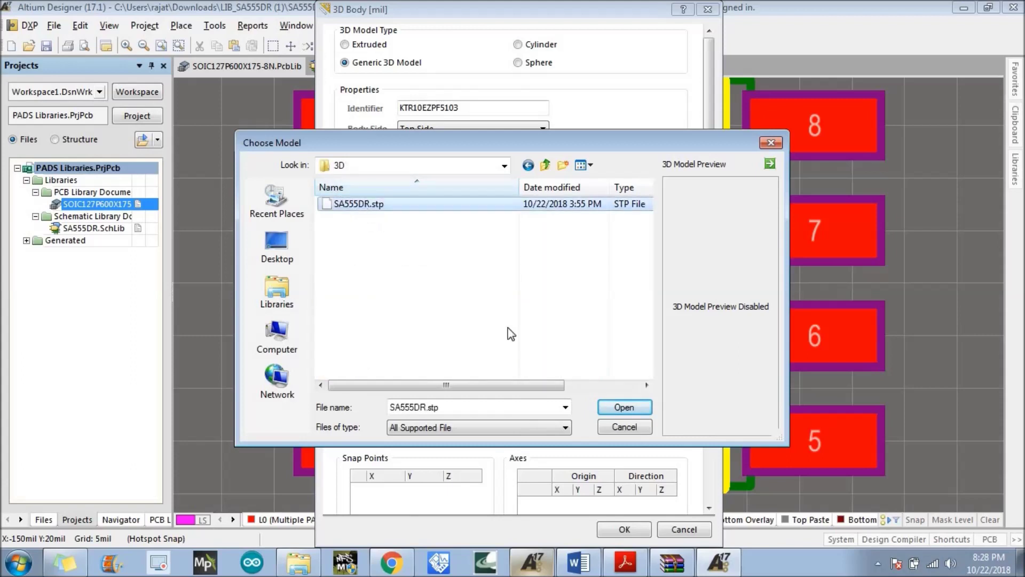
left_click(614, 407)
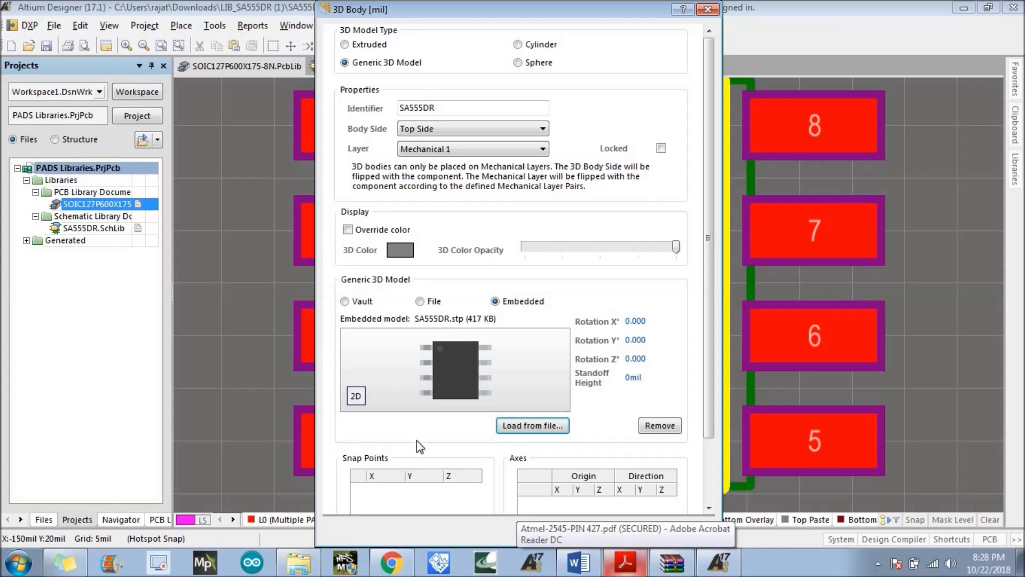
Confirm the SA555DR 3D body and place it at the footprint origin on Mechanical 1.
scroll(414, 512, "down", 1)
scroll(709, 315, "down", 1)
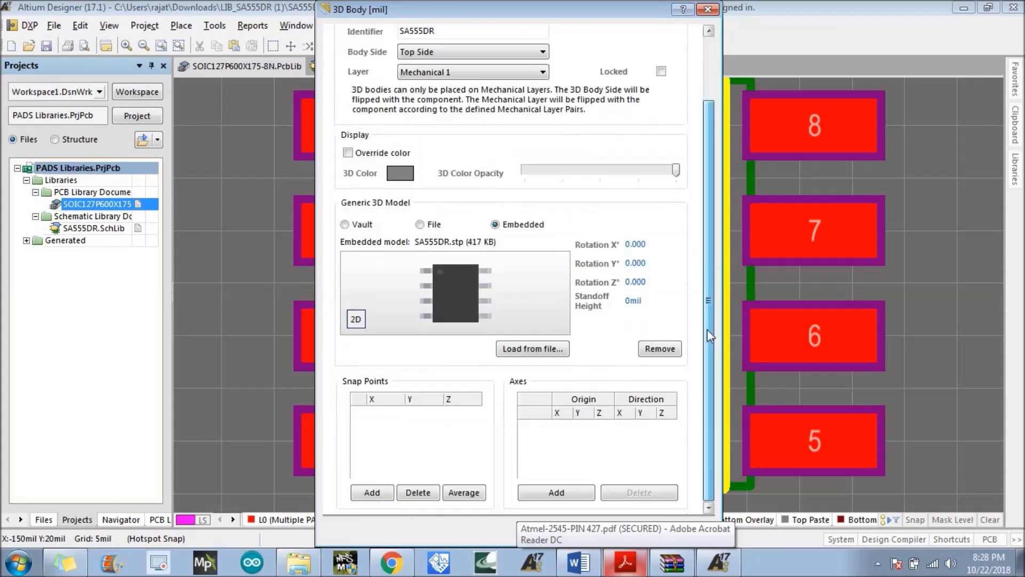
scroll(709, 315, "down", 1)
left_click(619, 528)
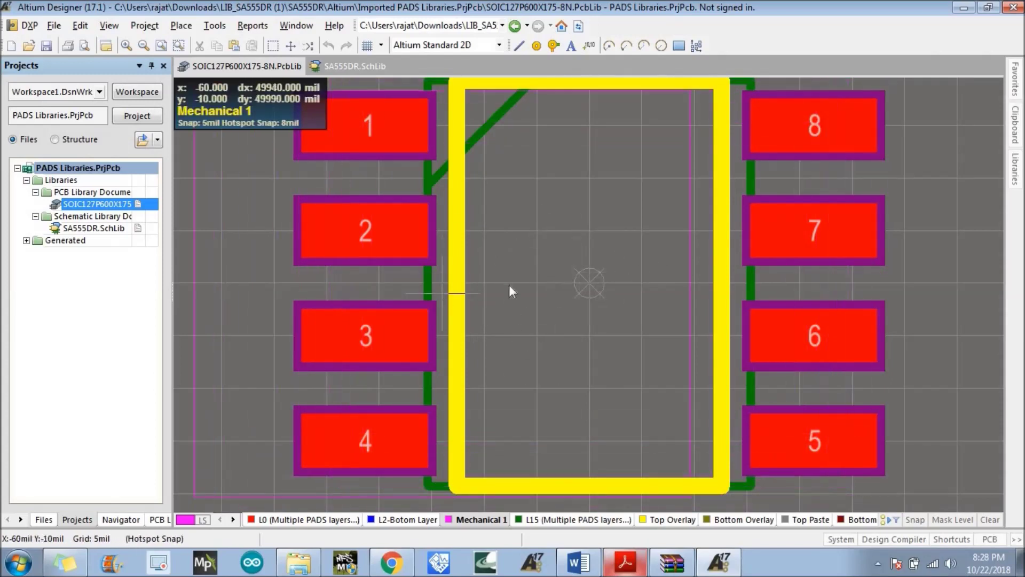
left_click(592, 283)
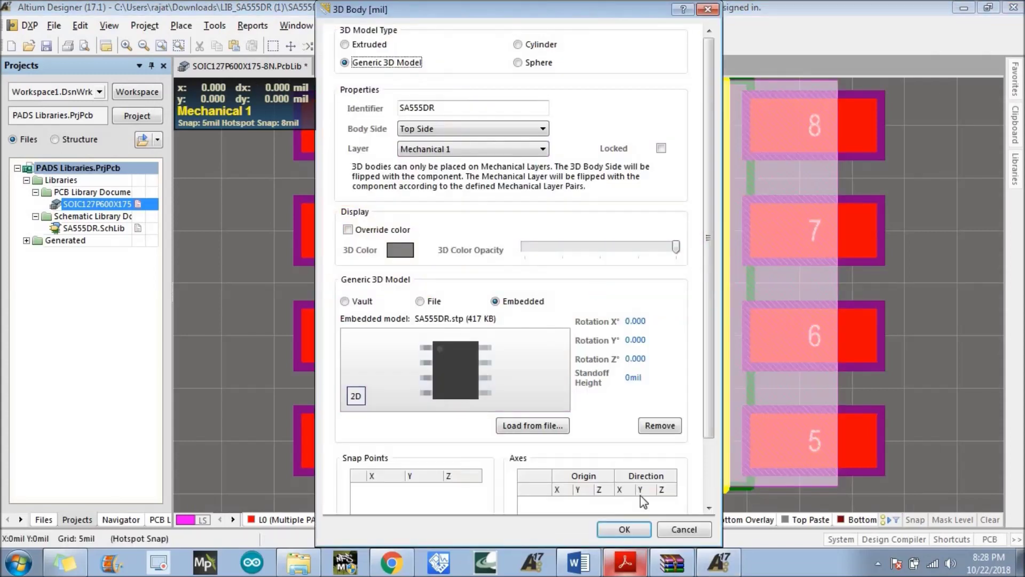
left_click(674, 533)
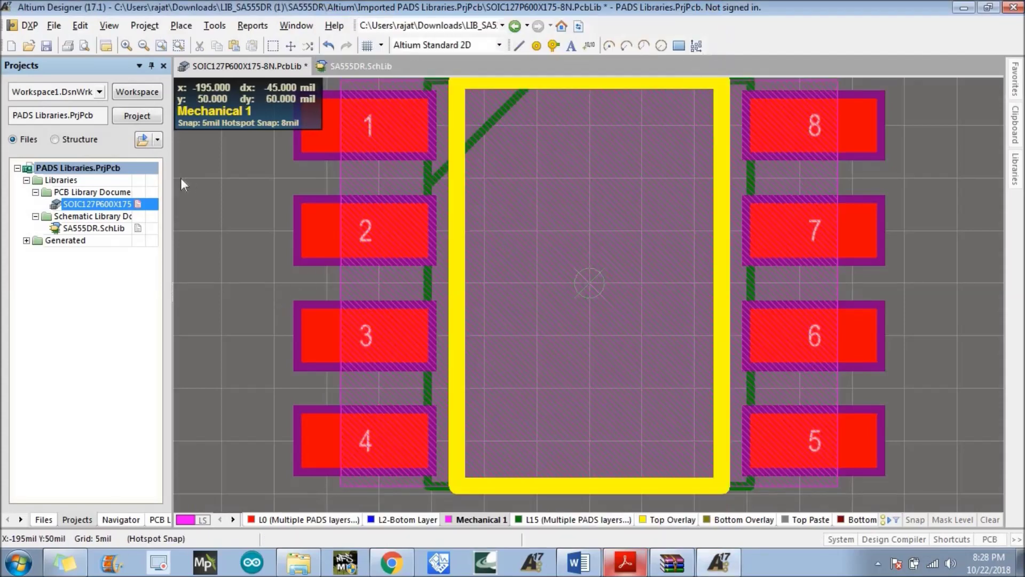
Zoom out and show the footprint in 3D with the SA555DR package over its pads.
left_click(145, 47)
left_click_drag(265, 424, 154, 396)
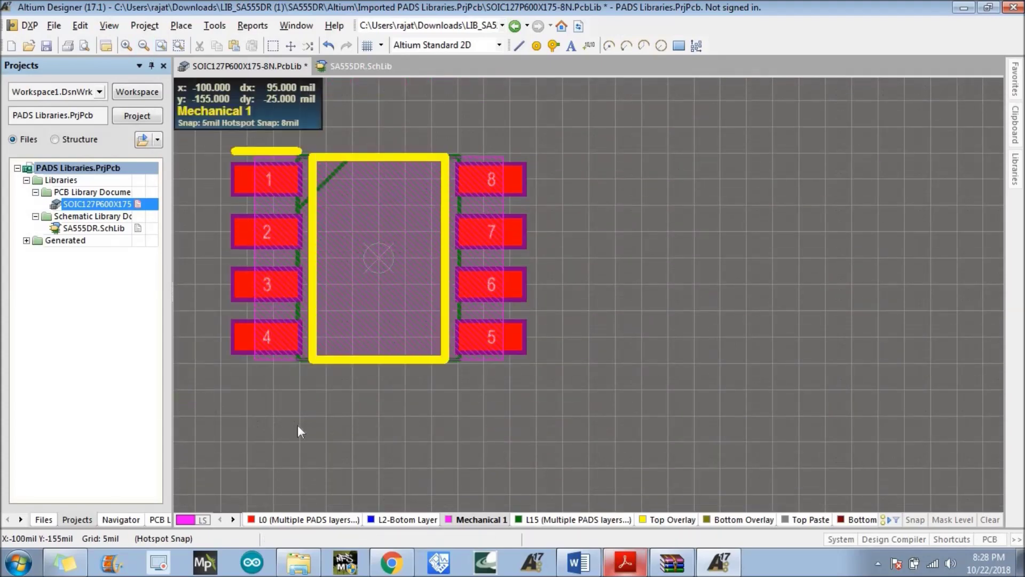
key("3")
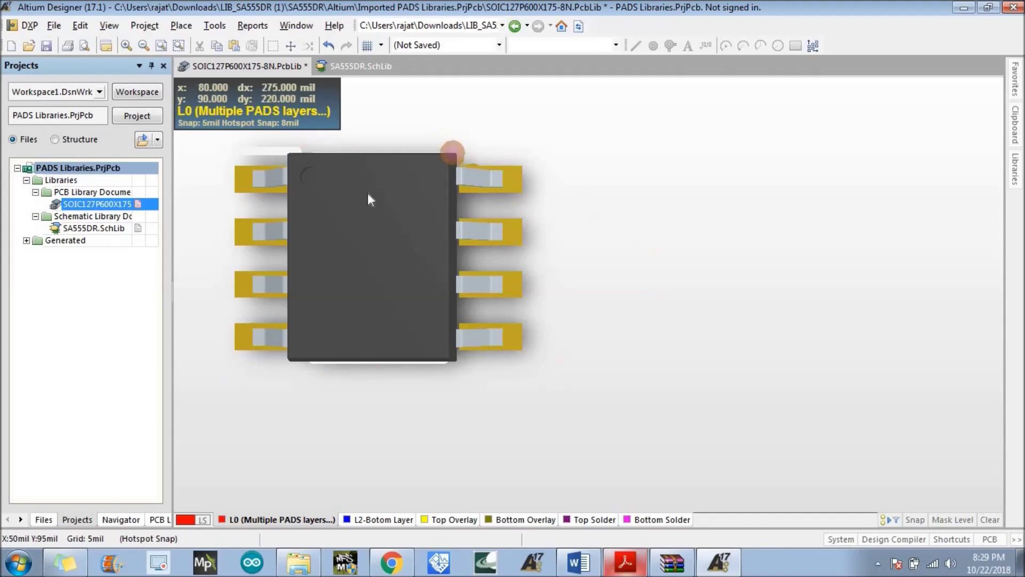